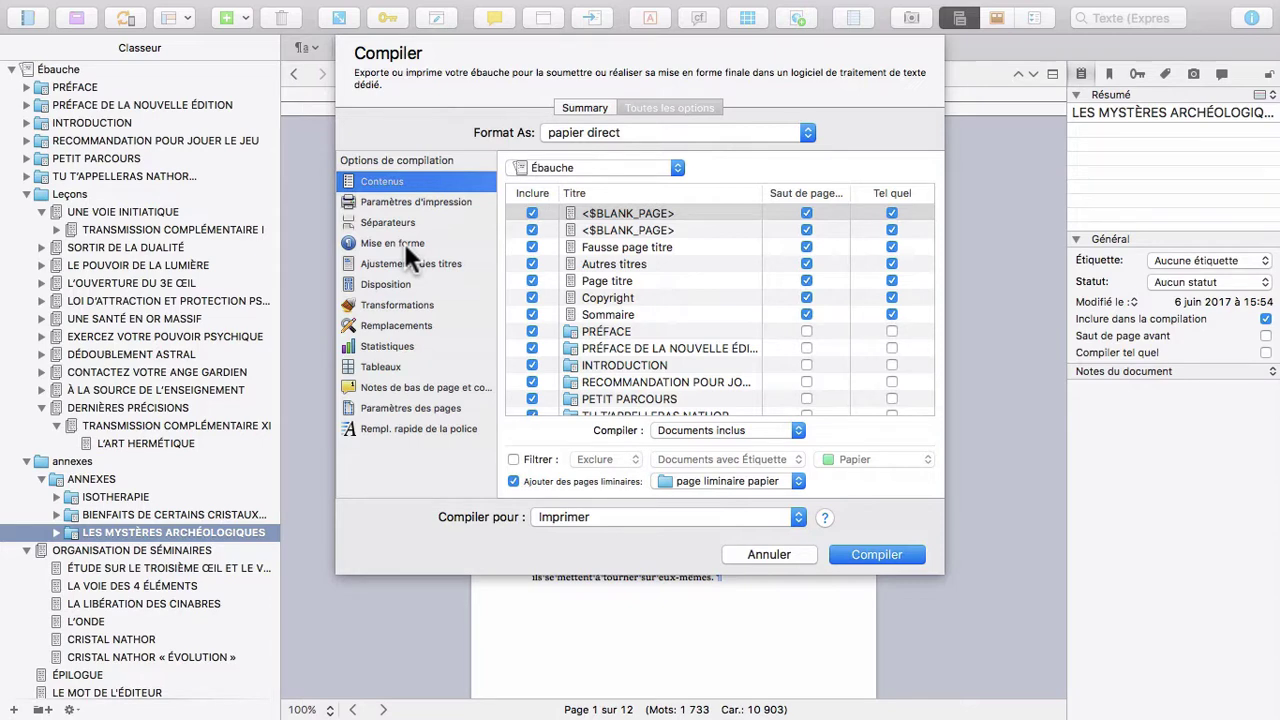
- In the compile formatting options, examine which binder documents each section level covers, including document Niveau 1 to 3+ and folder Niveau 1 and 2+
click(405, 246)
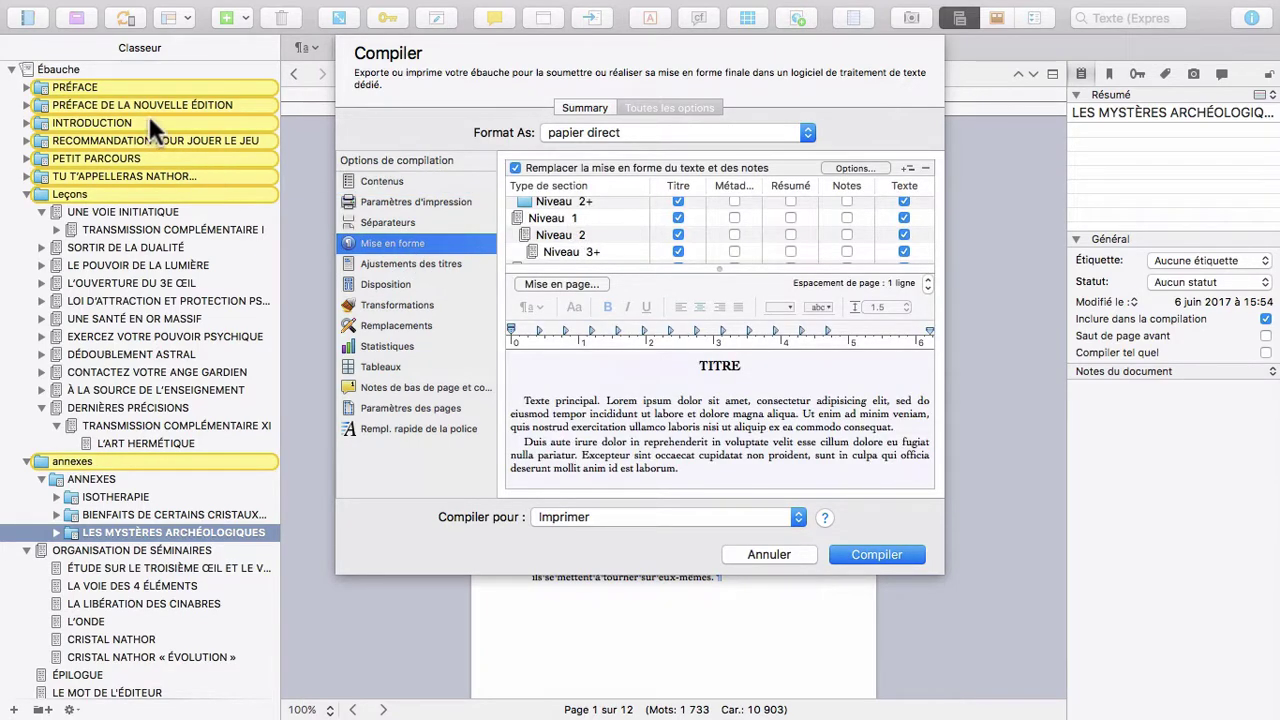
click(544, 212)
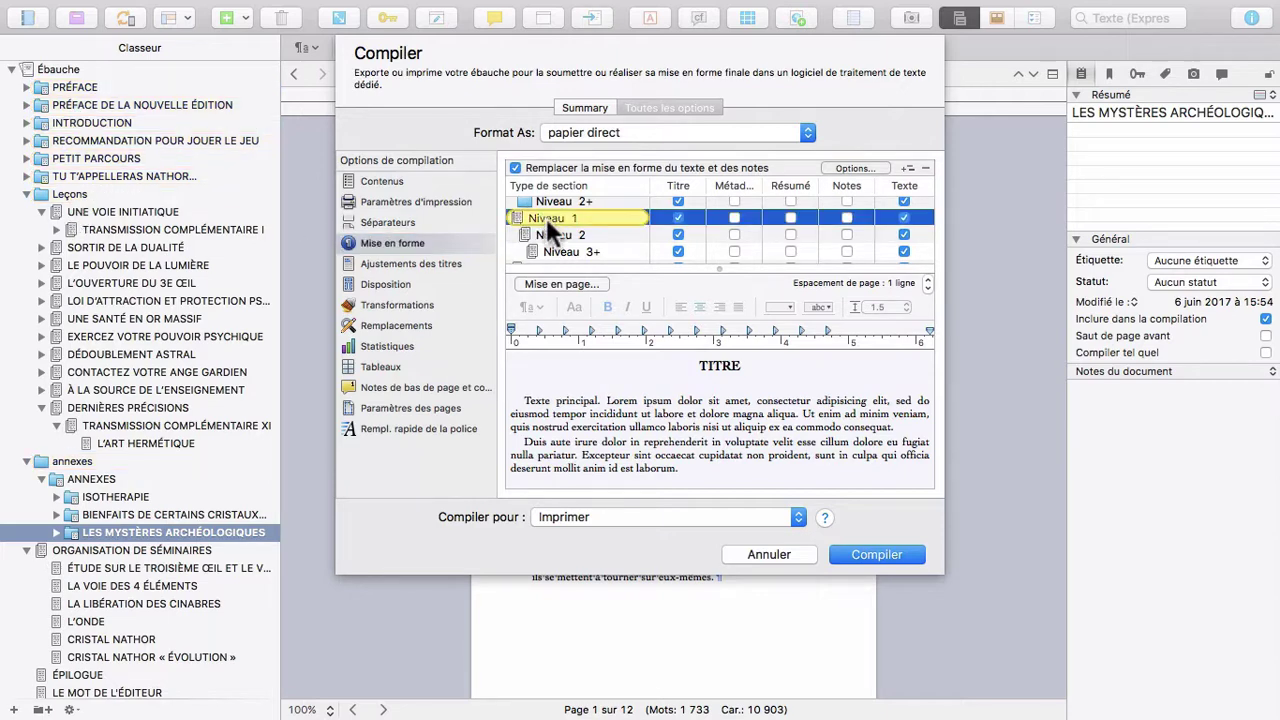
click(553, 233)
click(562, 244)
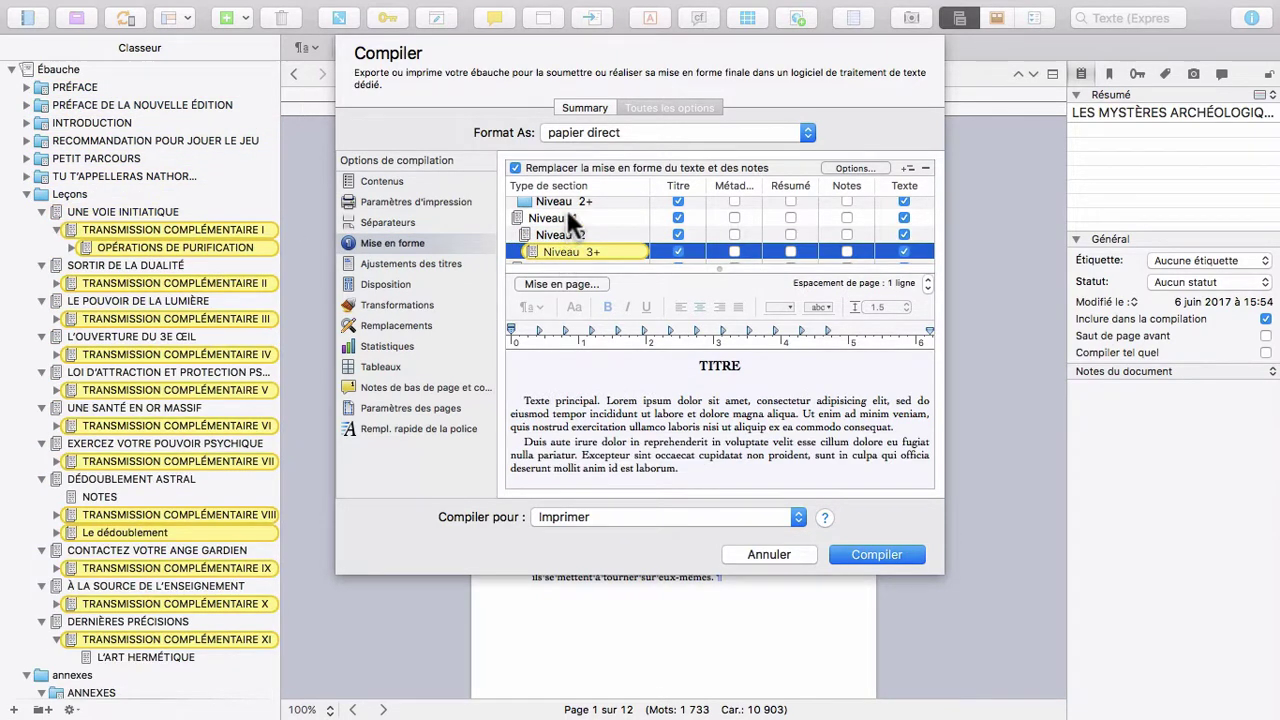
scroll(565, 206, up, 2)
click(564, 204)
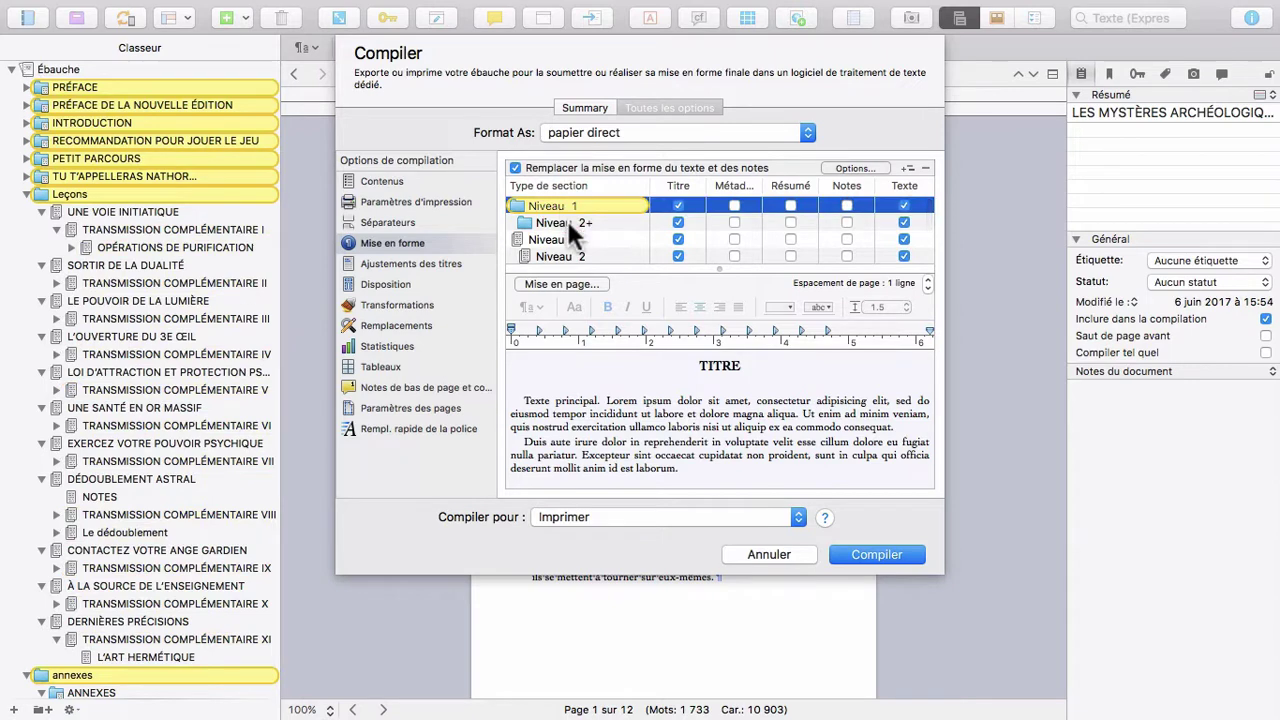
click(566, 217)
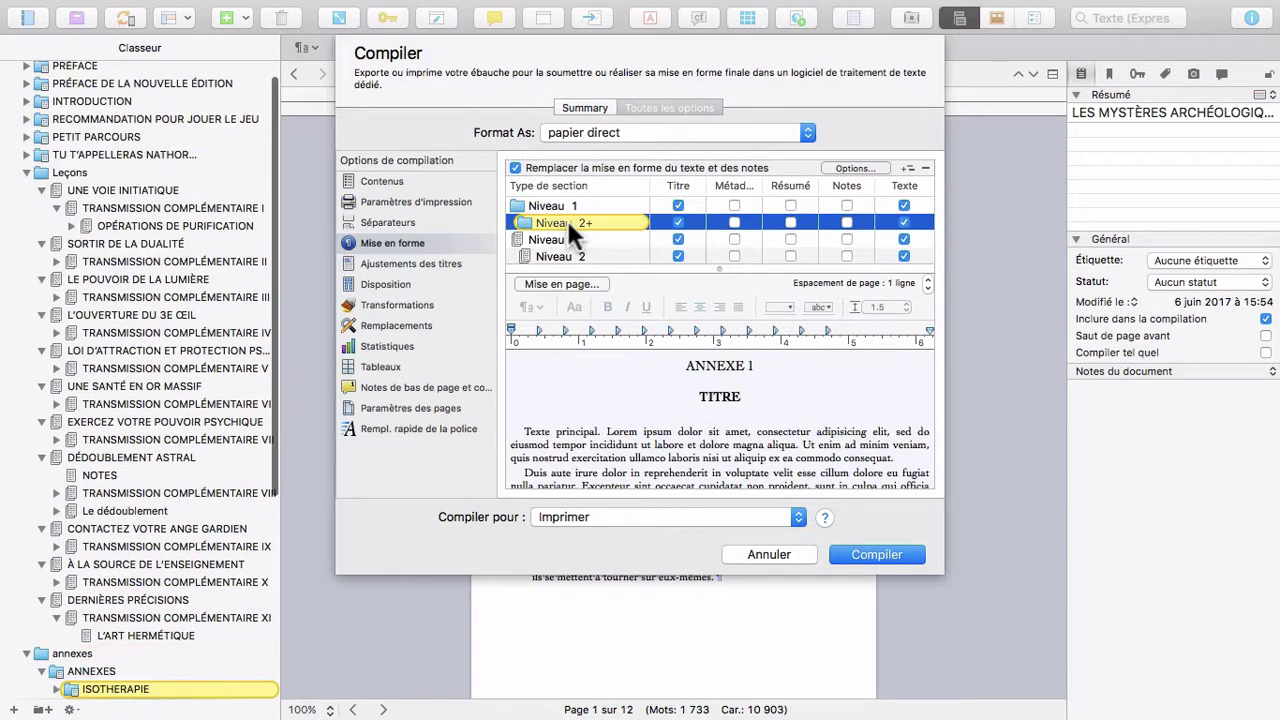
- Inspect the folder Niveau 2+ formatting: the annex title prefix in its layout settings and the sample title and body text
click(716, 365)
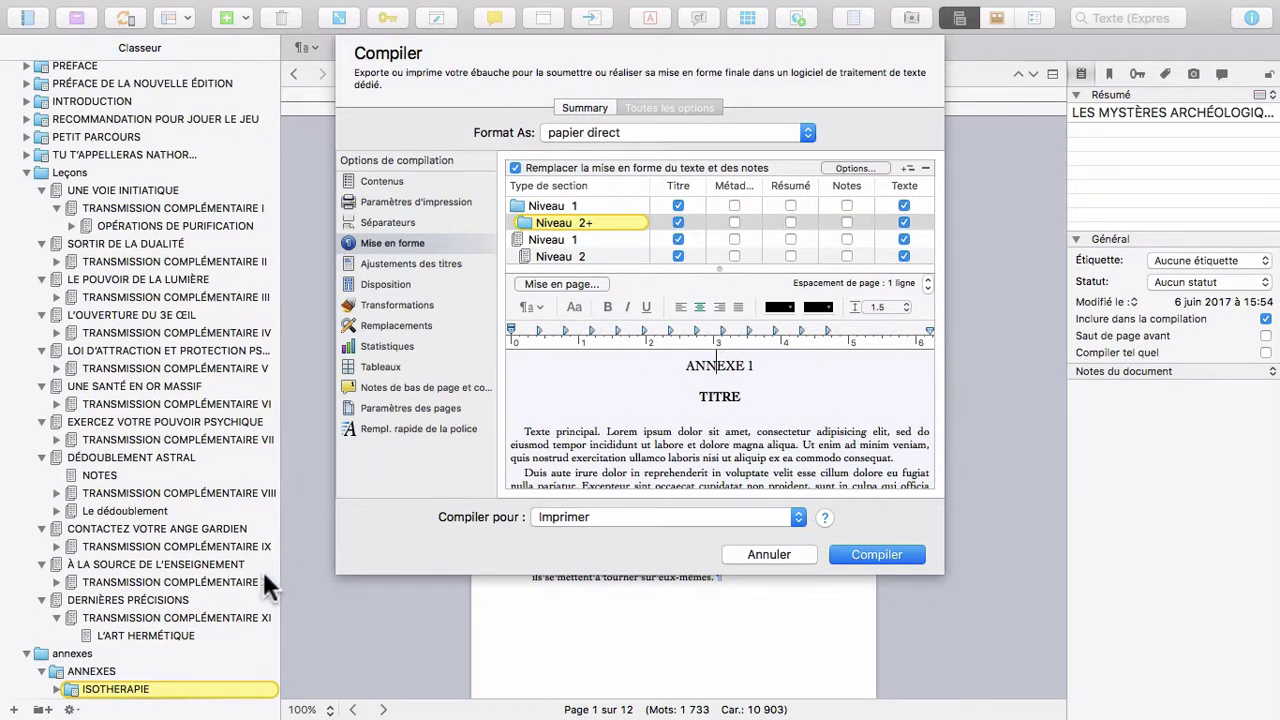
click(561, 284)
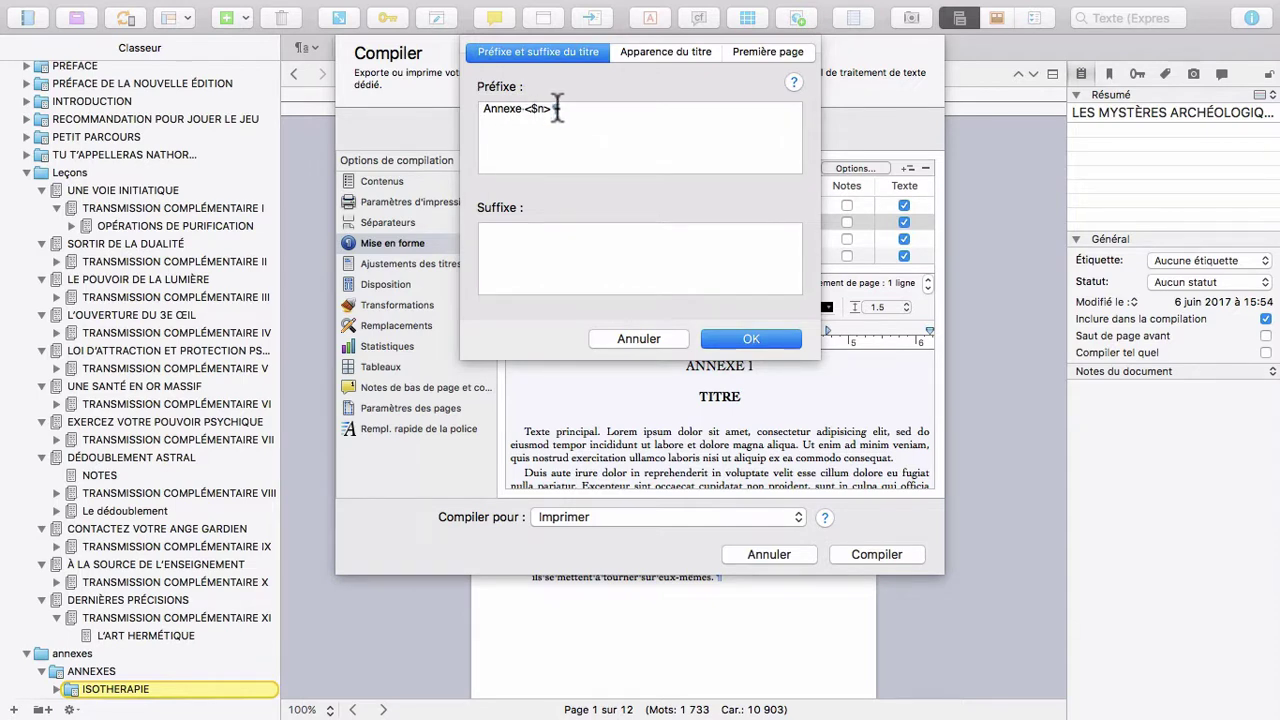
click(652, 337)
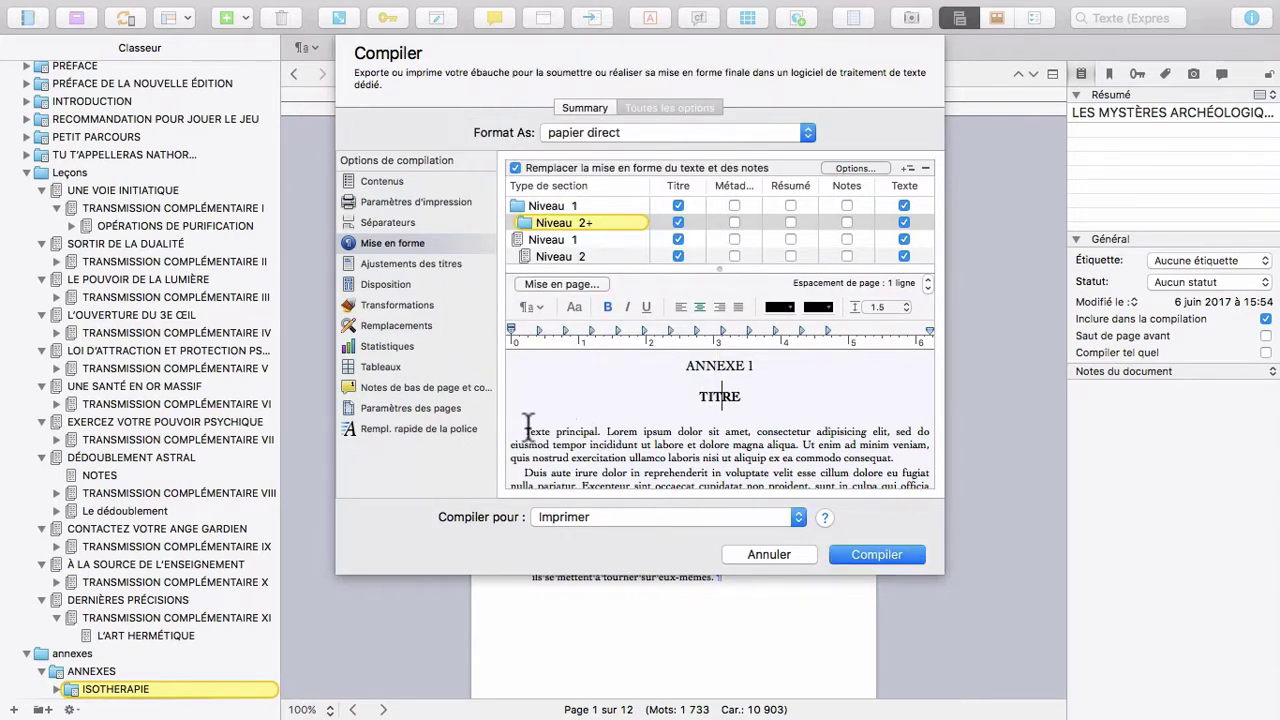
drag(519, 431, 601, 481)
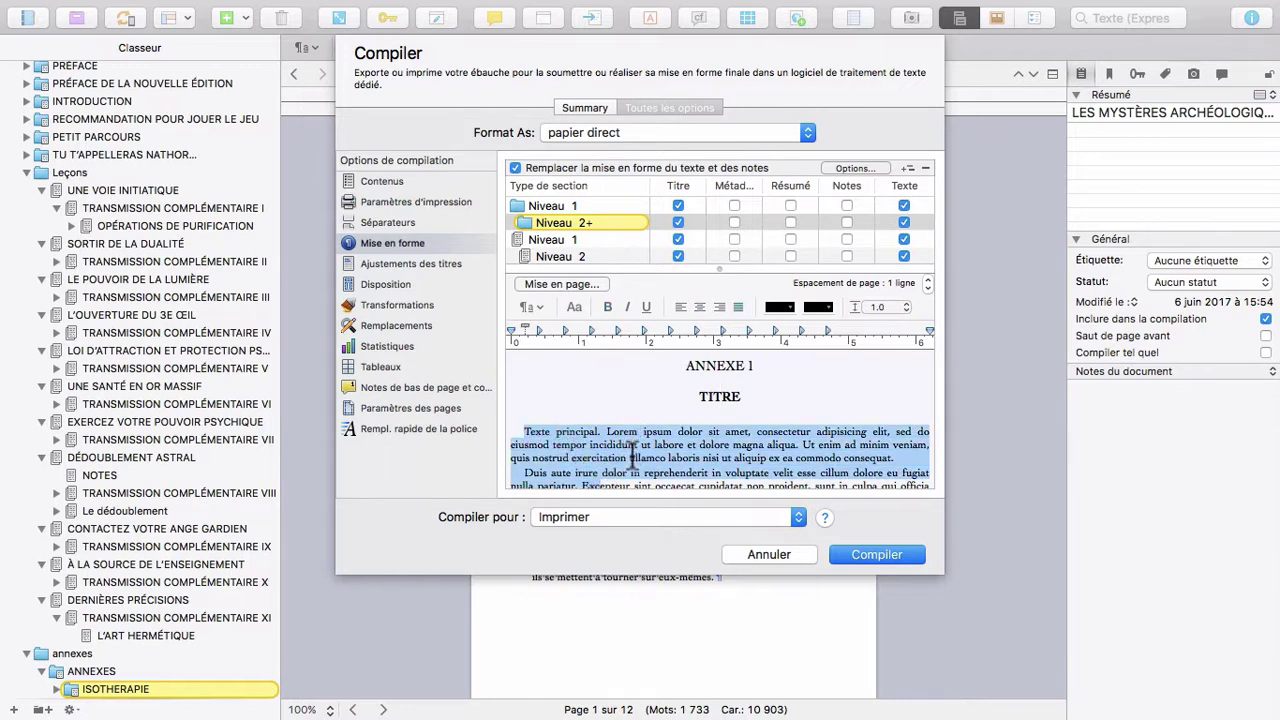
click(524, 430)
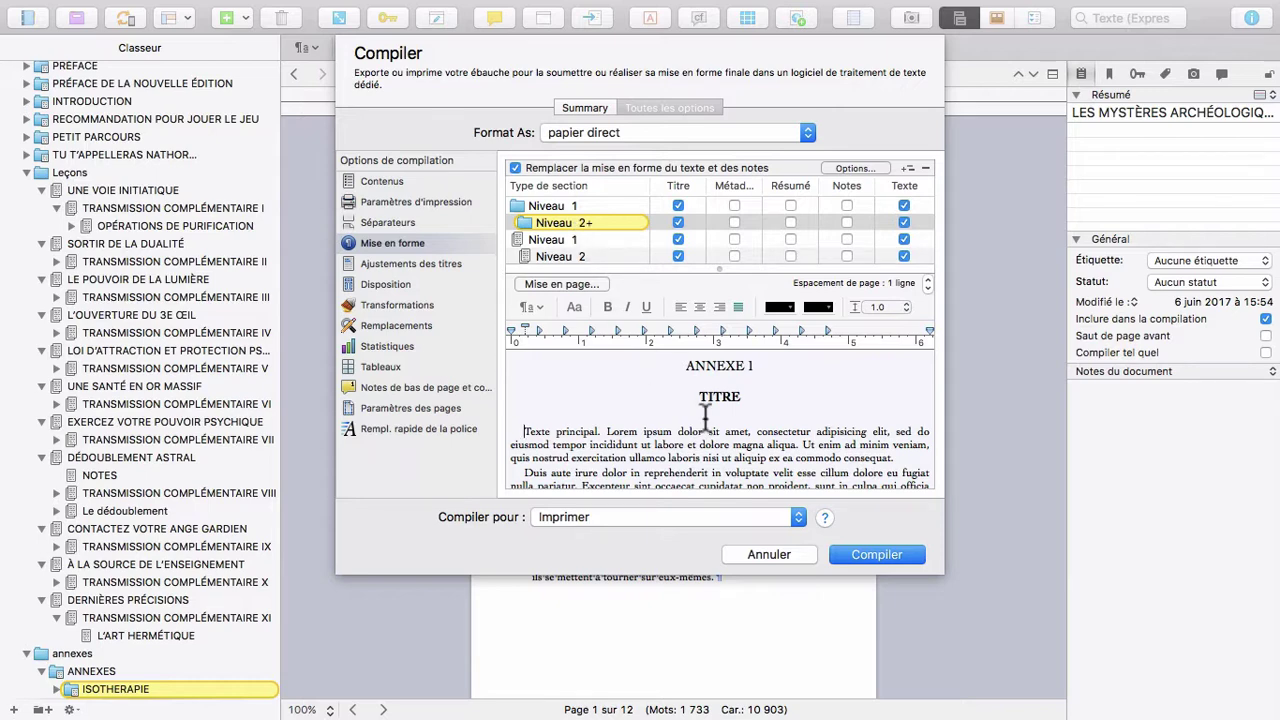
- Review the list of documents included in the compile contents and close the compile settings without compiling
click(396, 181)
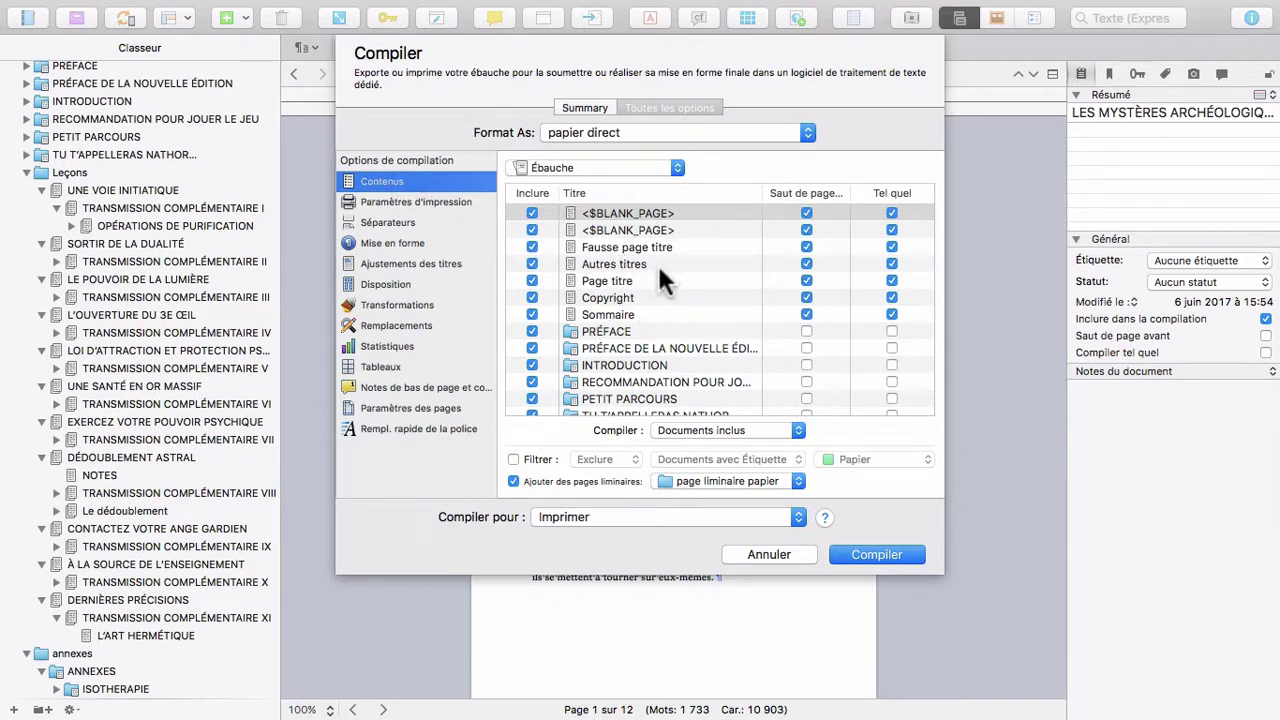
scroll(600, 309, down, 1)
scroll(600, 309, up, 1)
click(799, 544)
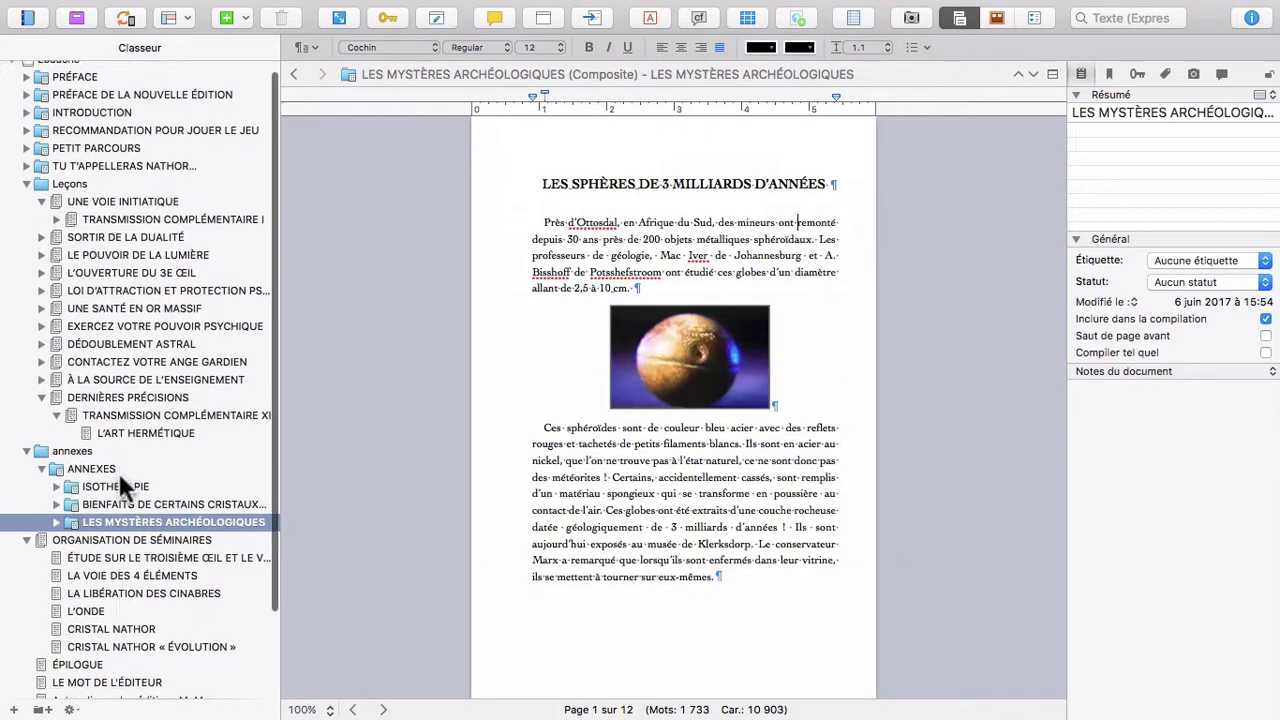
- Expand Recherche and its "page liminaire papier" folder, and view the Page titre document
scroll(118, 471, down, 3)
scroll(119, 473, up, 3)
scroll(119, 473, down, 3)
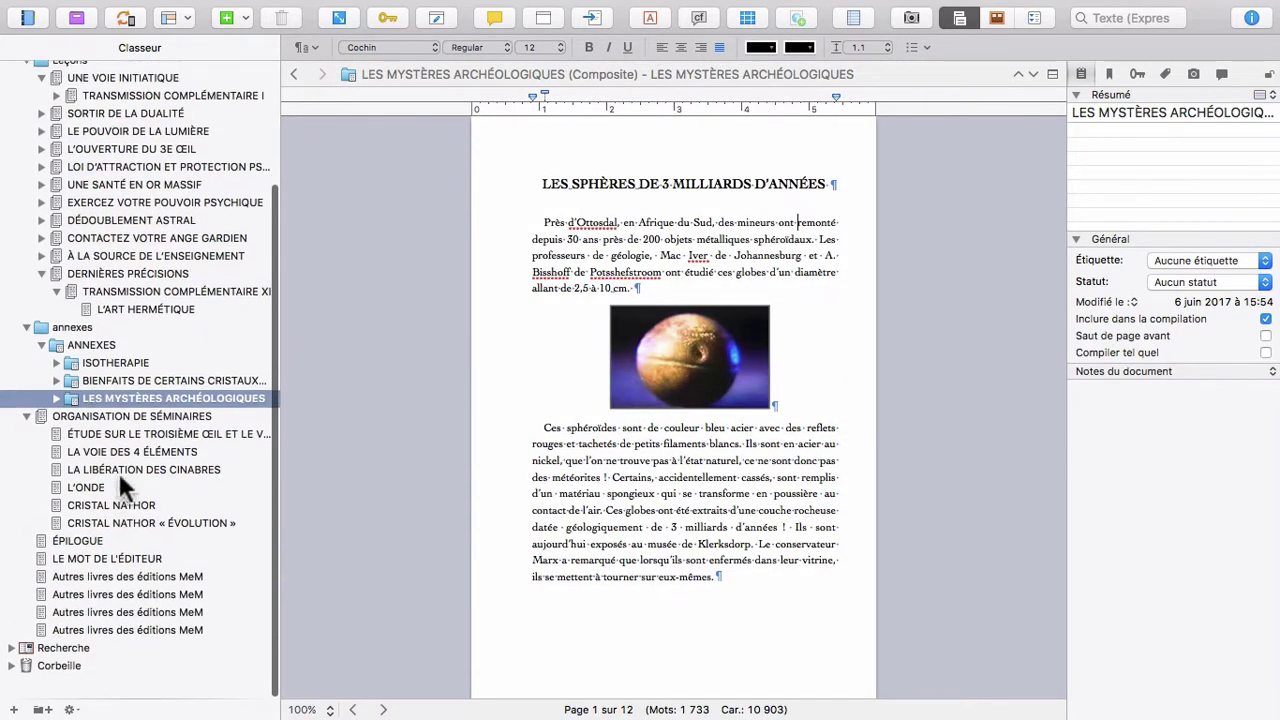
click(11, 672)
scroll(89, 557, down, 5)
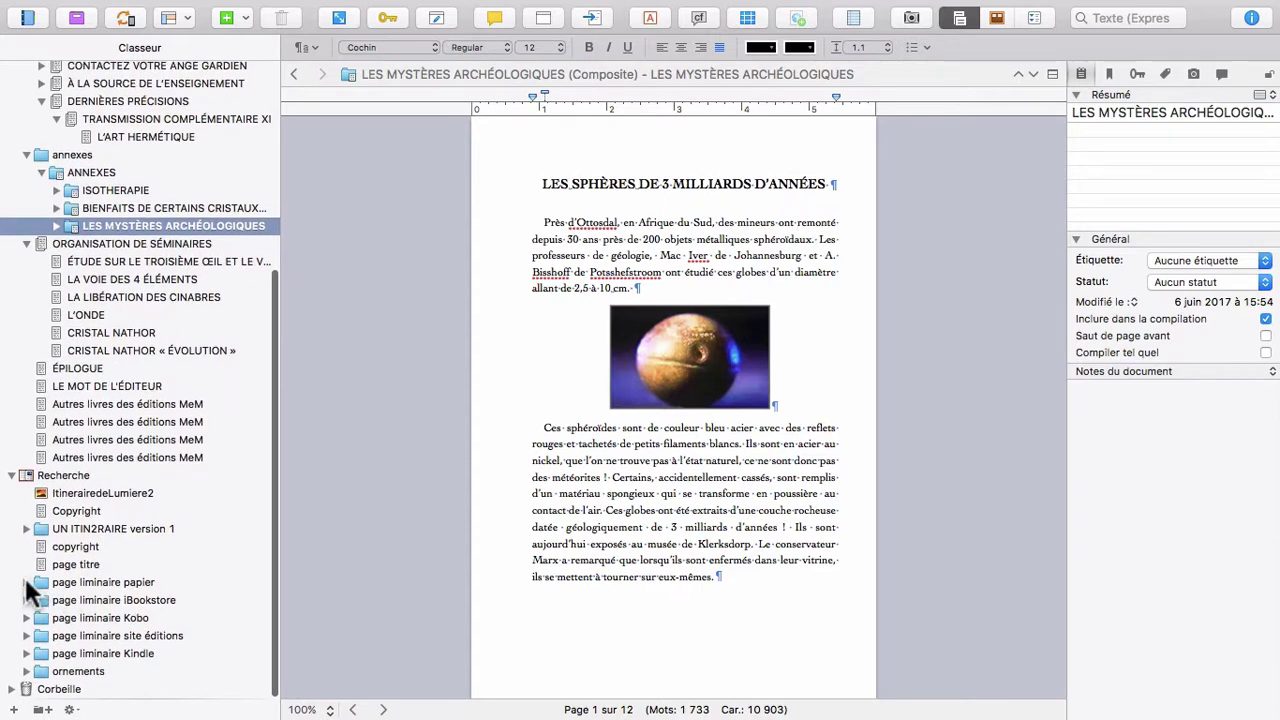
click(26, 580)
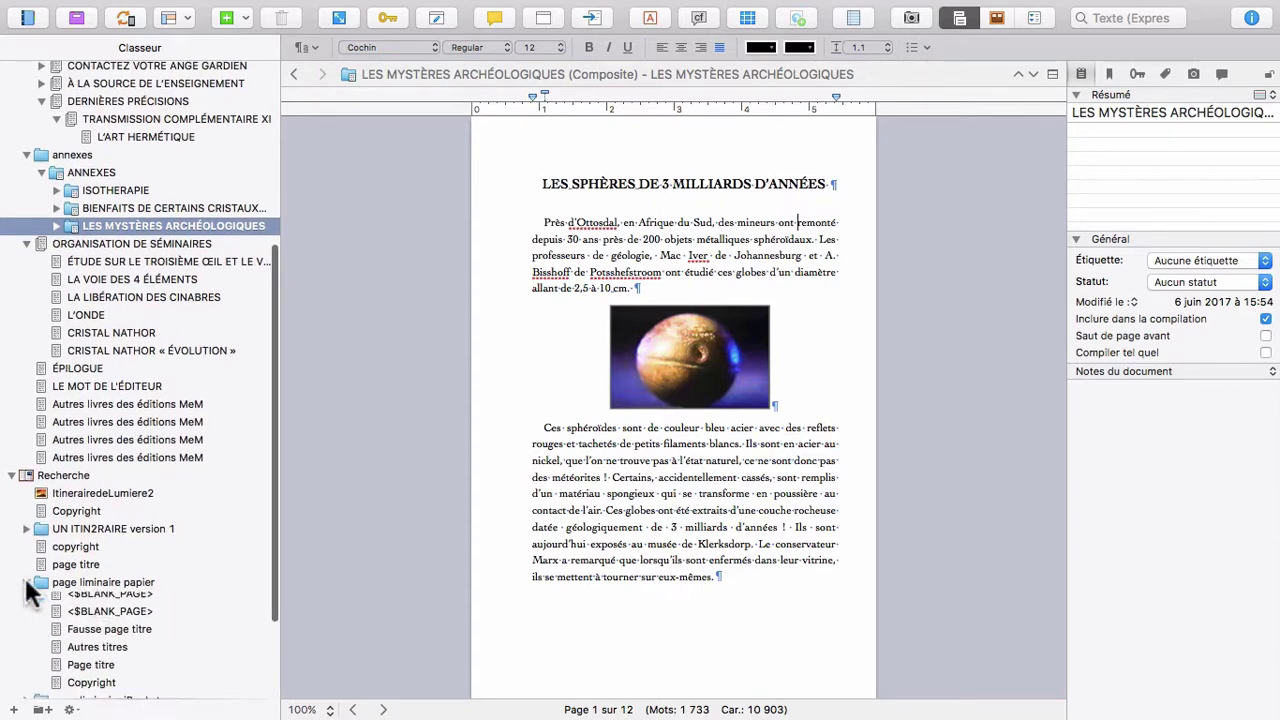
click(105, 672)
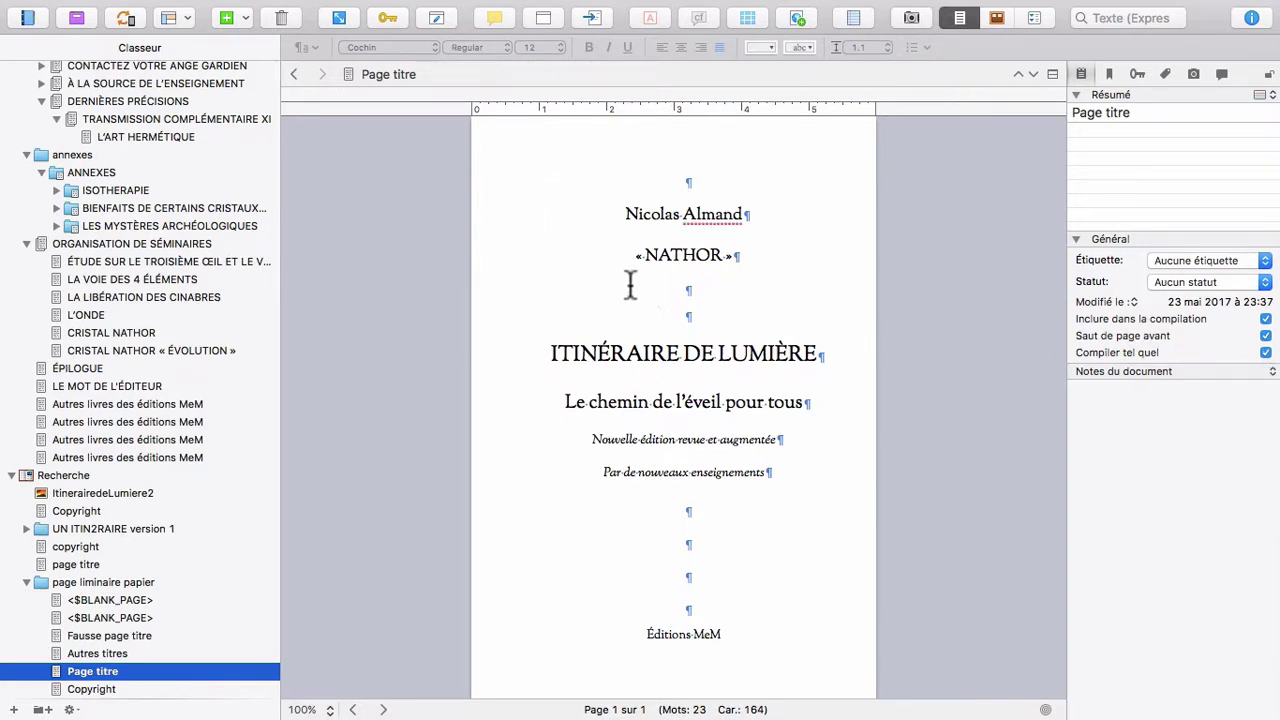
- View the annex documents ISOTHERAPIE and BIENFAITS DE CERTAINS CRISTAUX MECONNUS, and open LES MYSTÈRES ARCHÉOLOGIQUES
scroll(146, 276, up, 5)
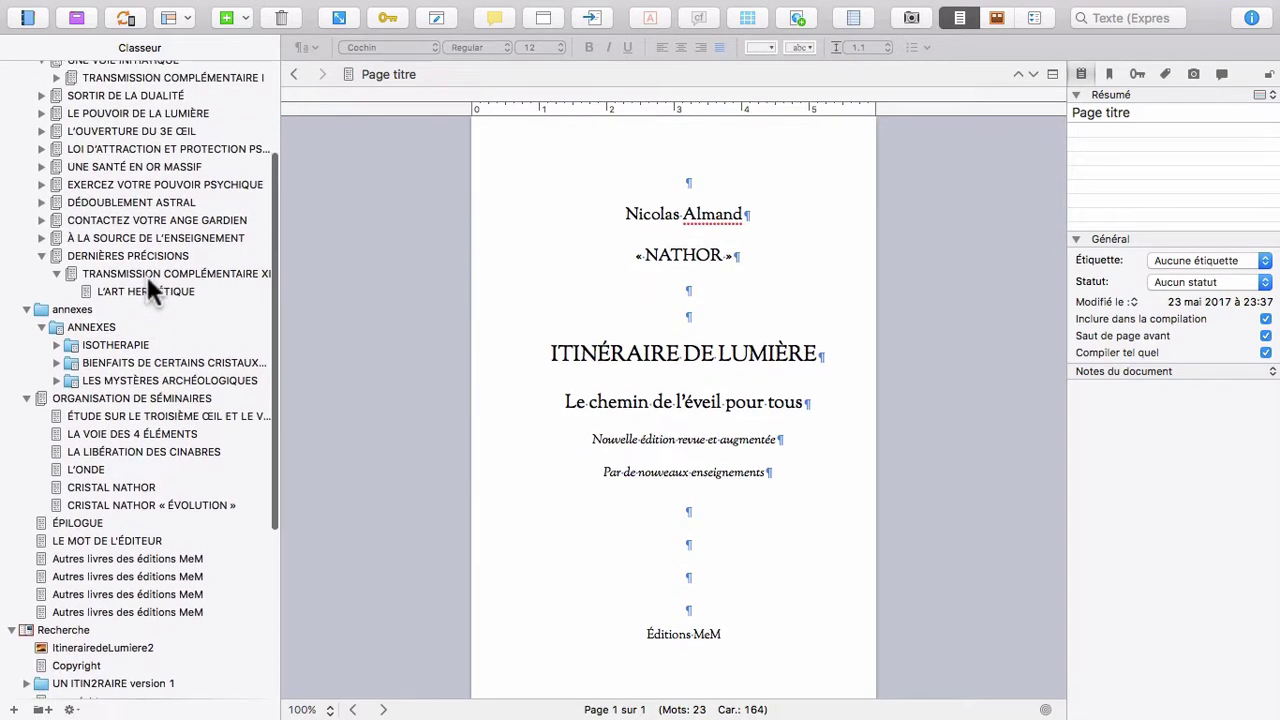
scroll(146, 274, up, 3)
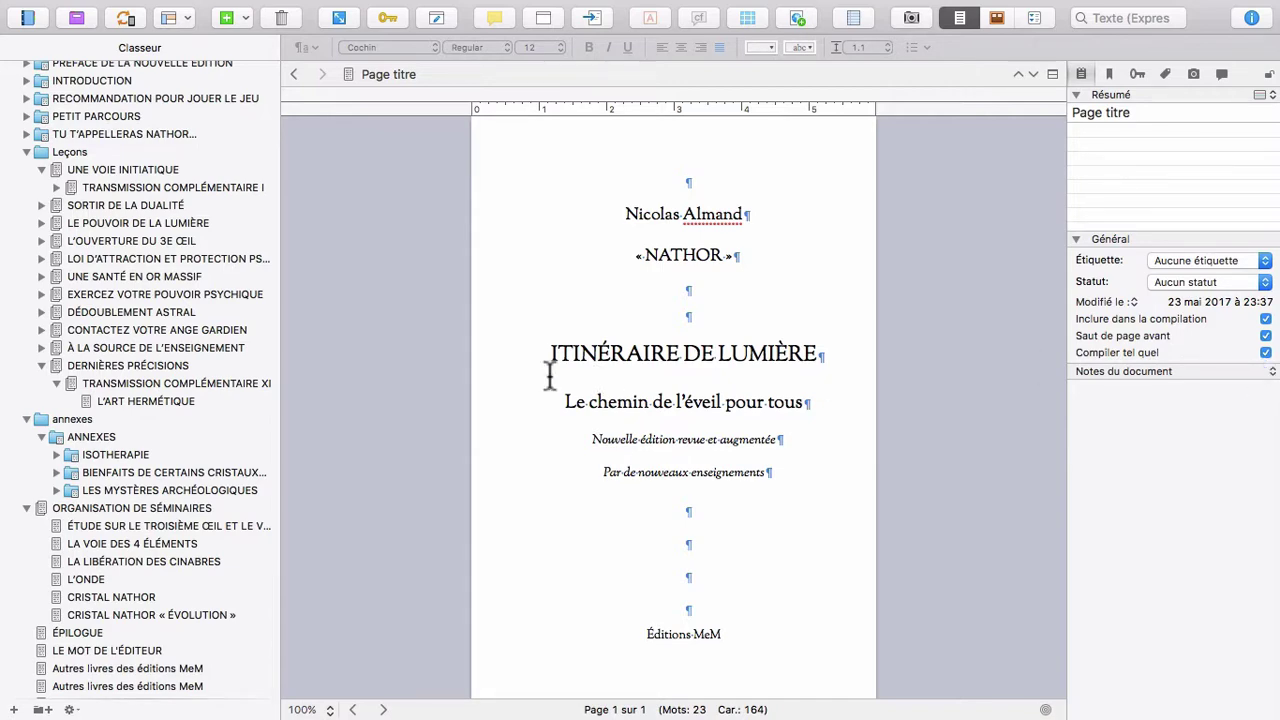
click(104, 489)
click(130, 452)
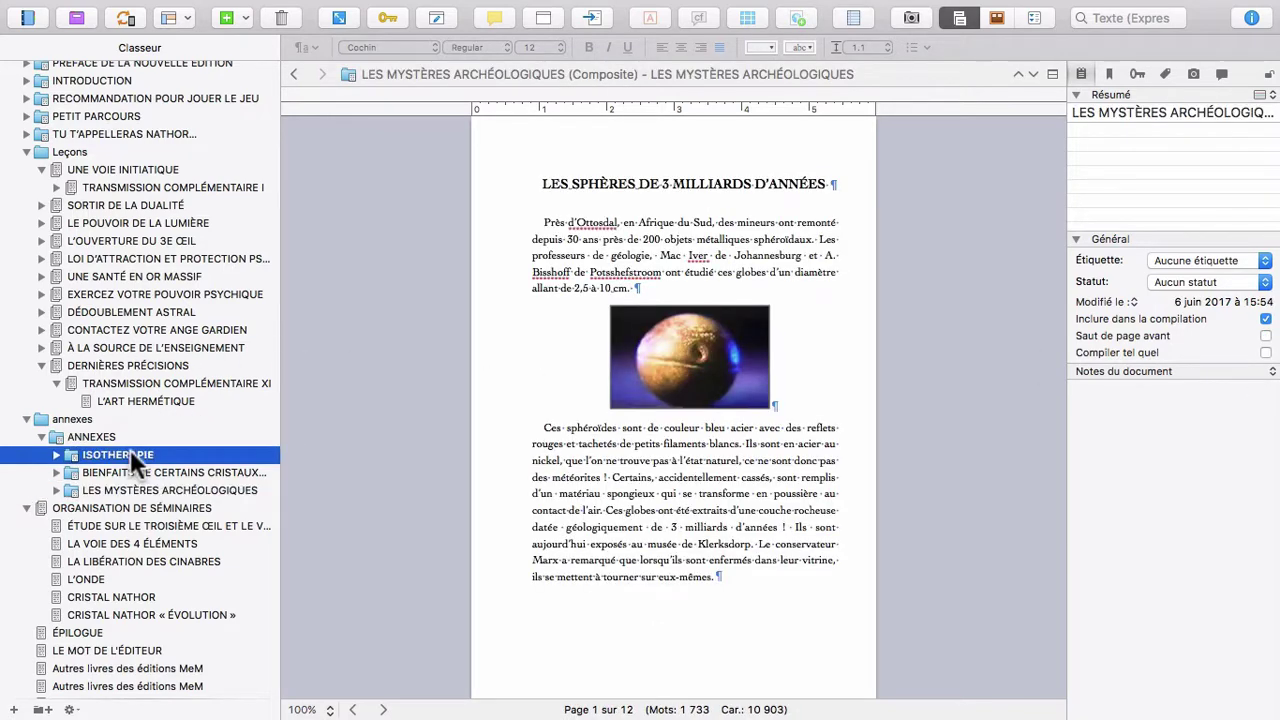
click(141, 472)
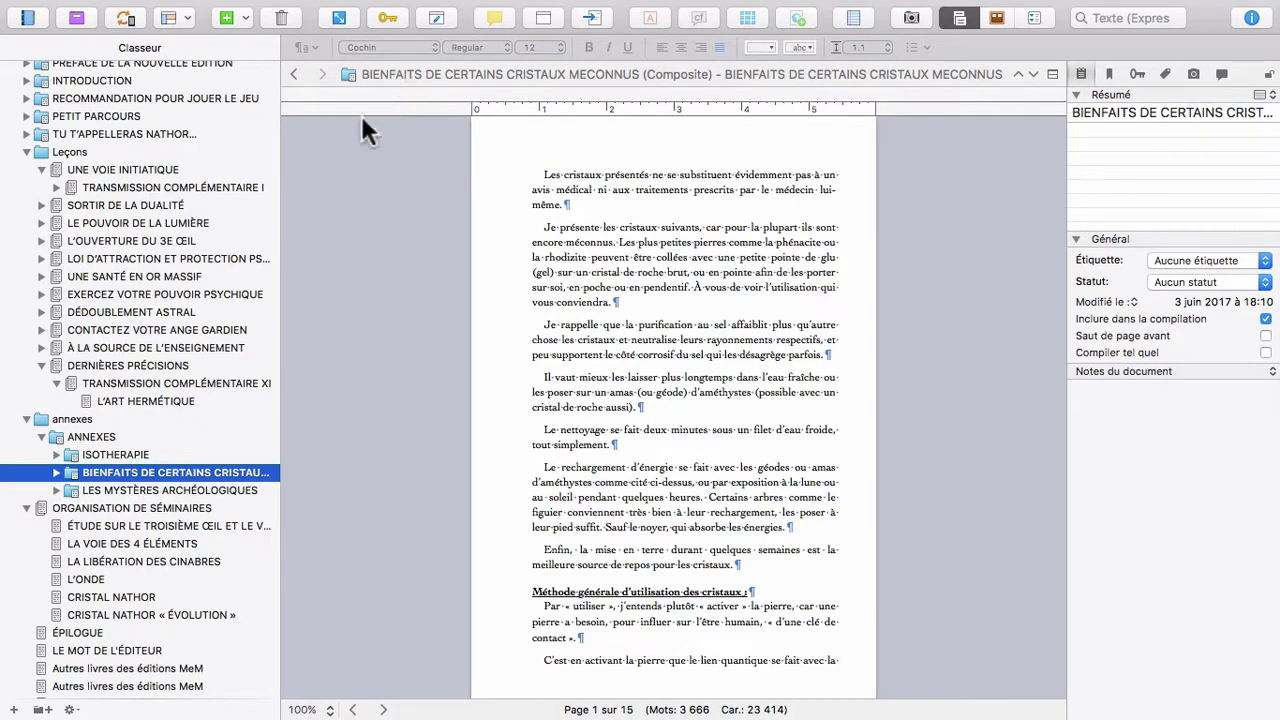
click(191, 490)
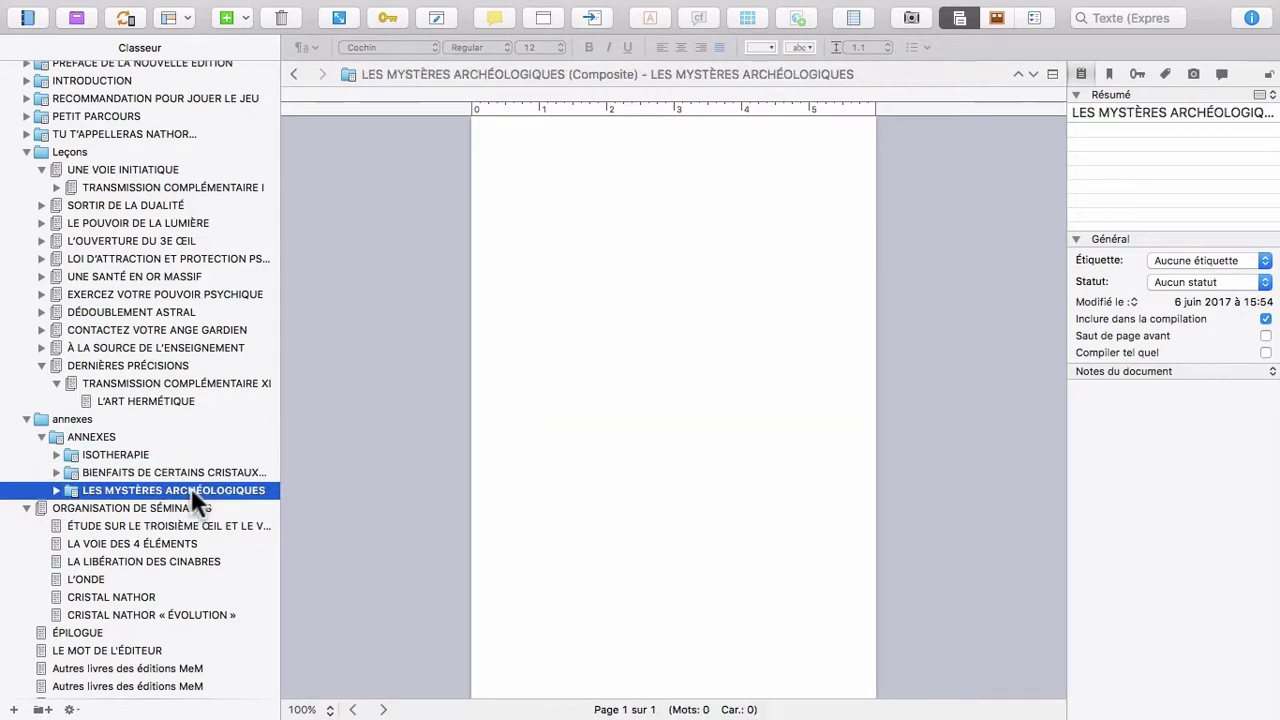
- Preserve the formatting of the heading "LES SPHÈRES DE 3 MILLIARDS D'ANNÉES" with Conserver la mise en forme
drag(541, 183, 828, 190)
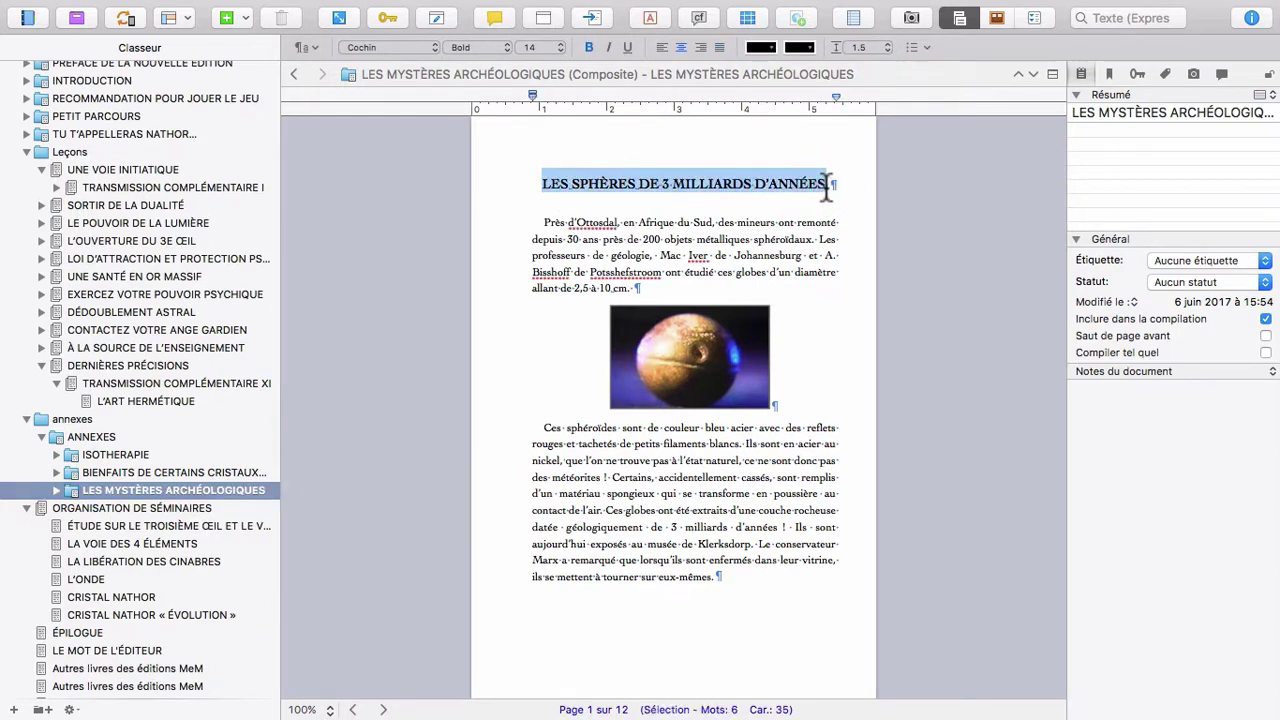
click(539, 183)
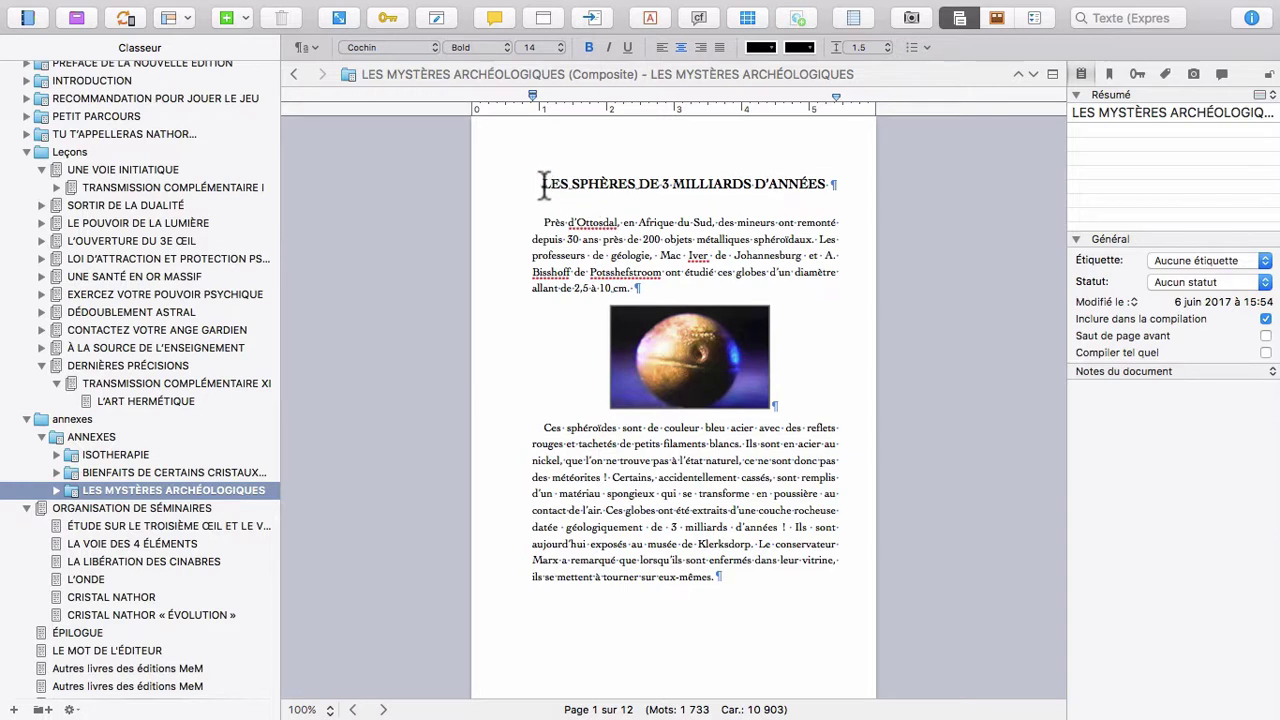
drag(543, 184, 826, 173)
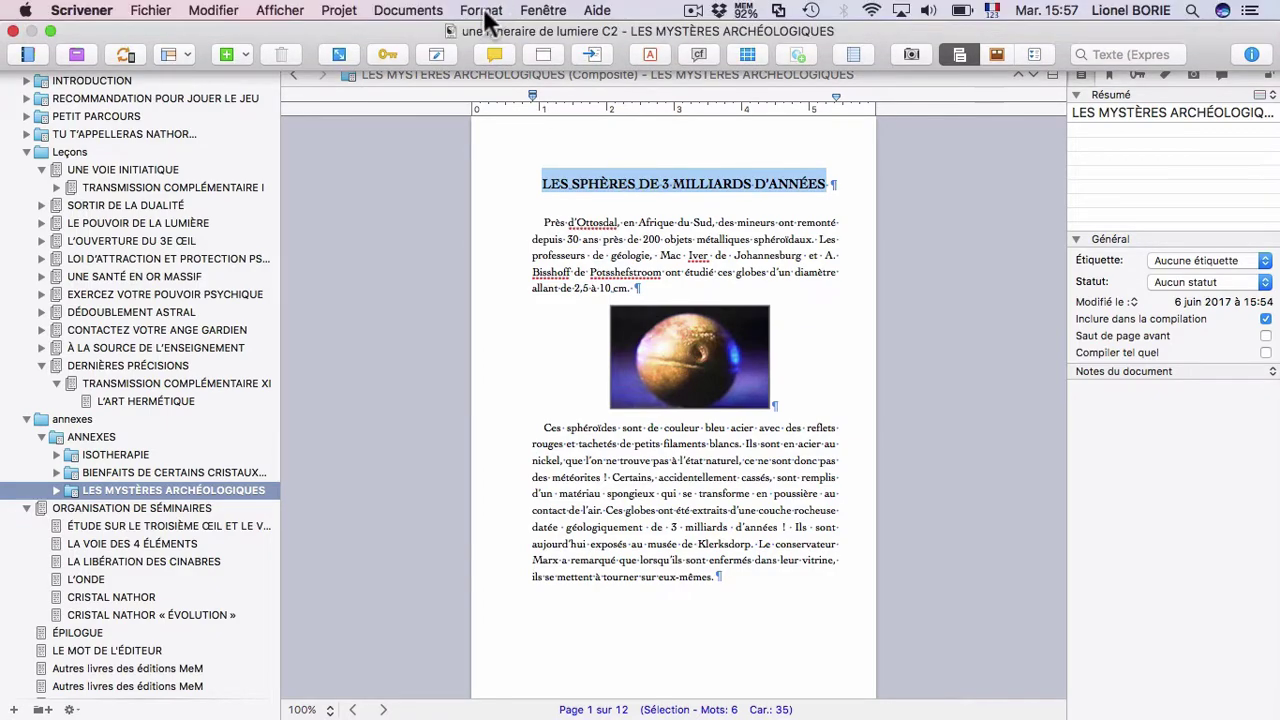
click(484, 12)
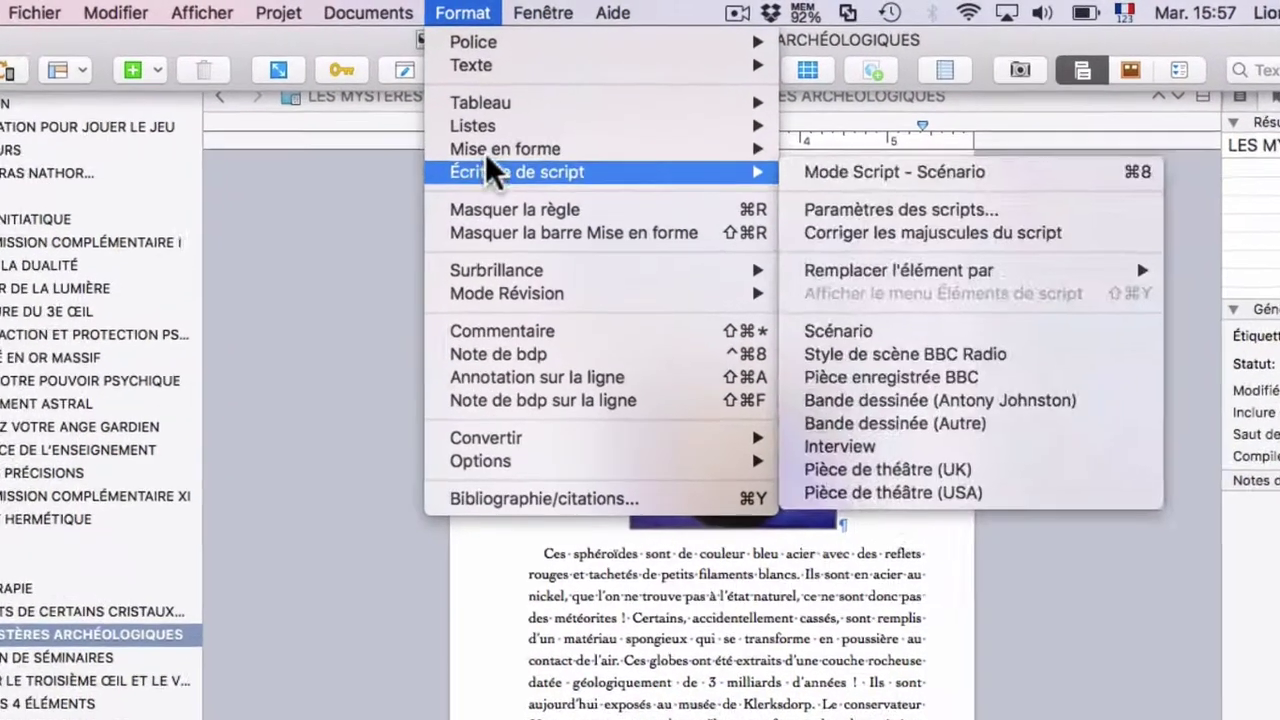
mouse_move(509, 122)
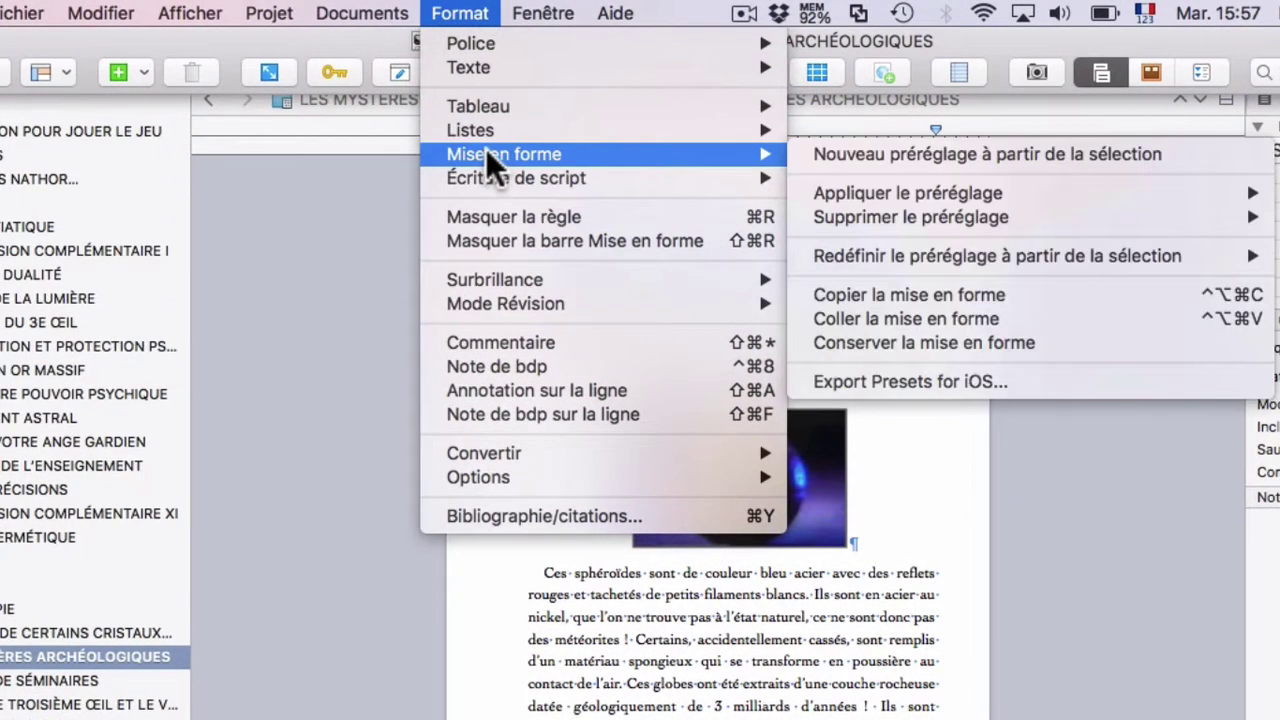
click(855, 351)
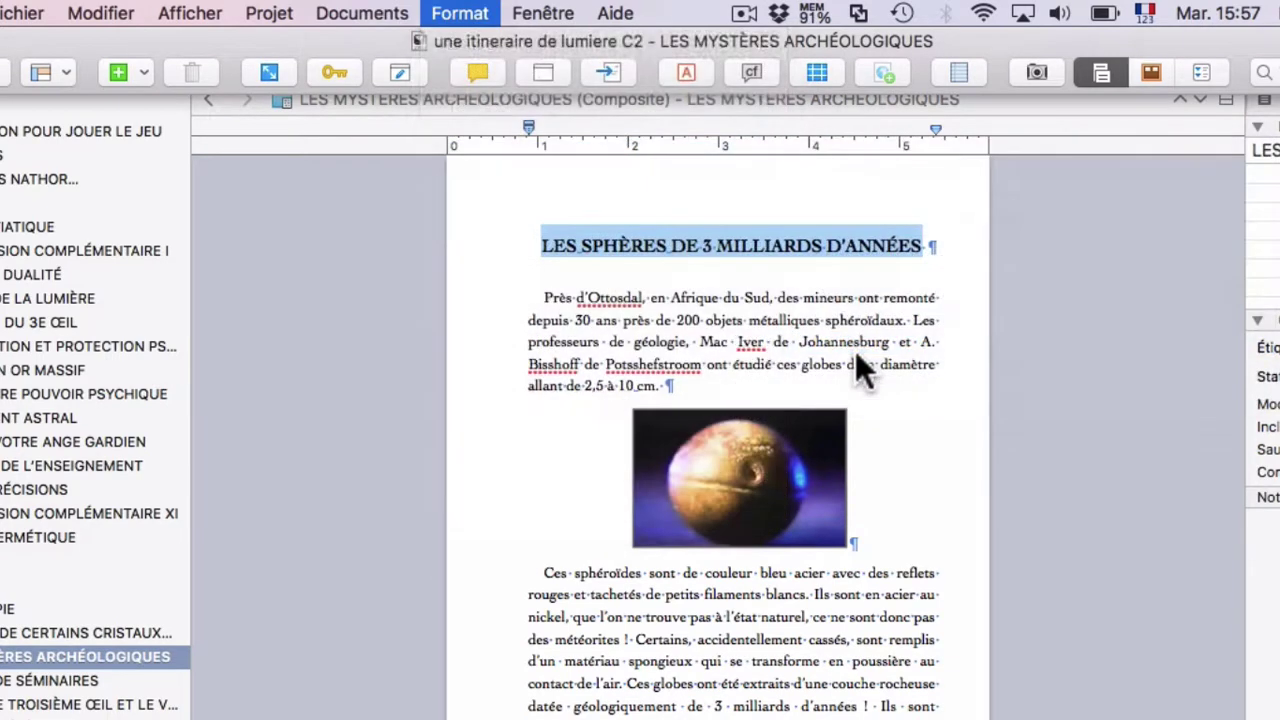
click(720, 297)
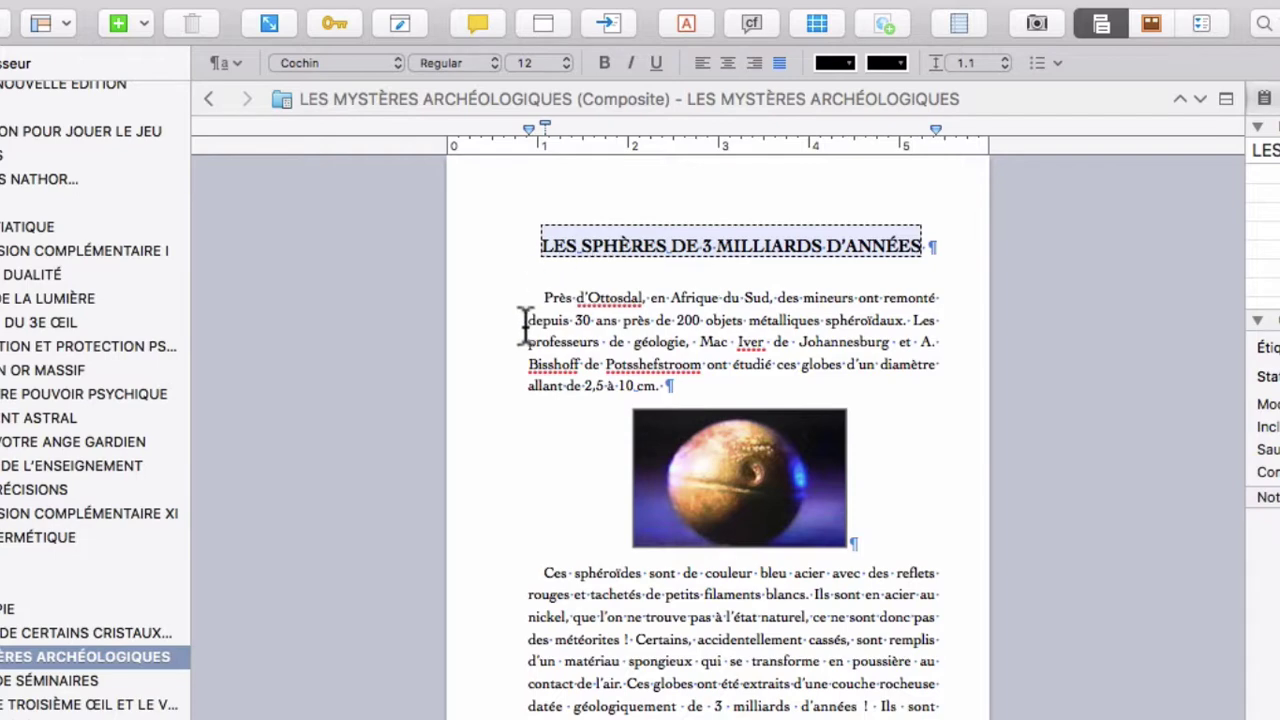
- Look over the document's second page and the compile contents, cancel compiling, and return to the preserved heading
scroll(622, 686, down, 10)
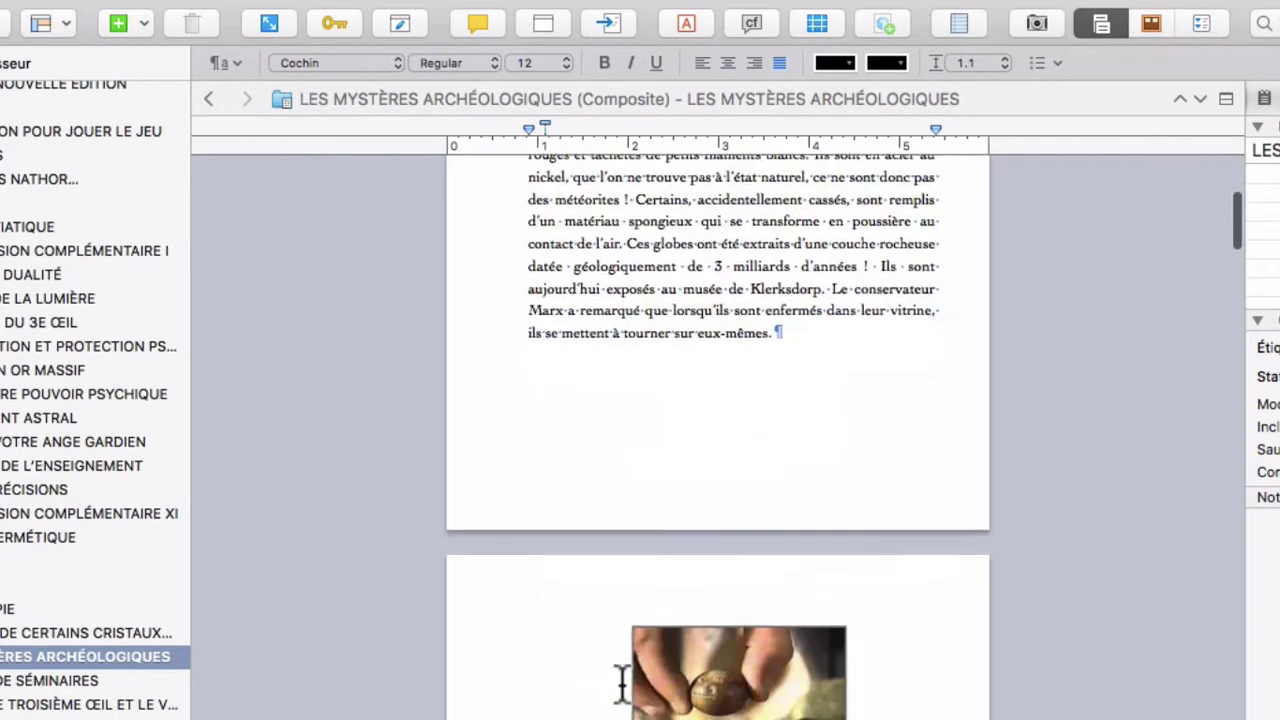
scroll(622, 686, down, 2)
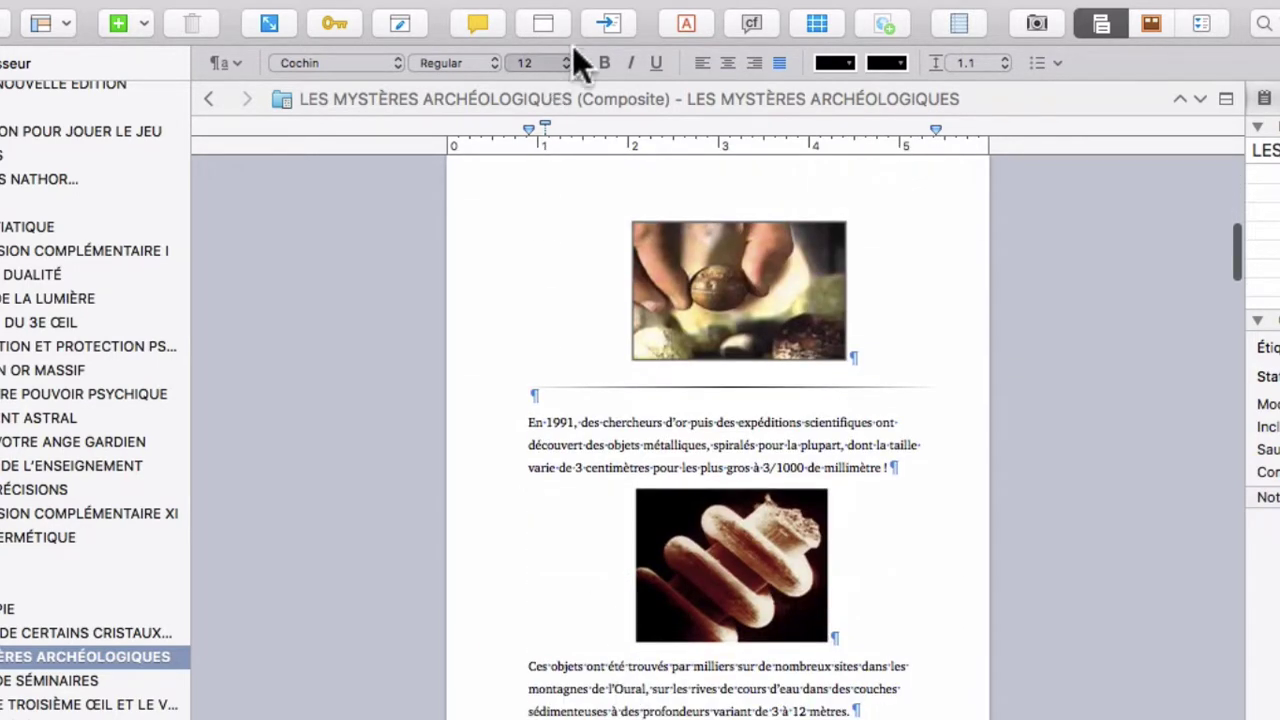
click(611, 21)
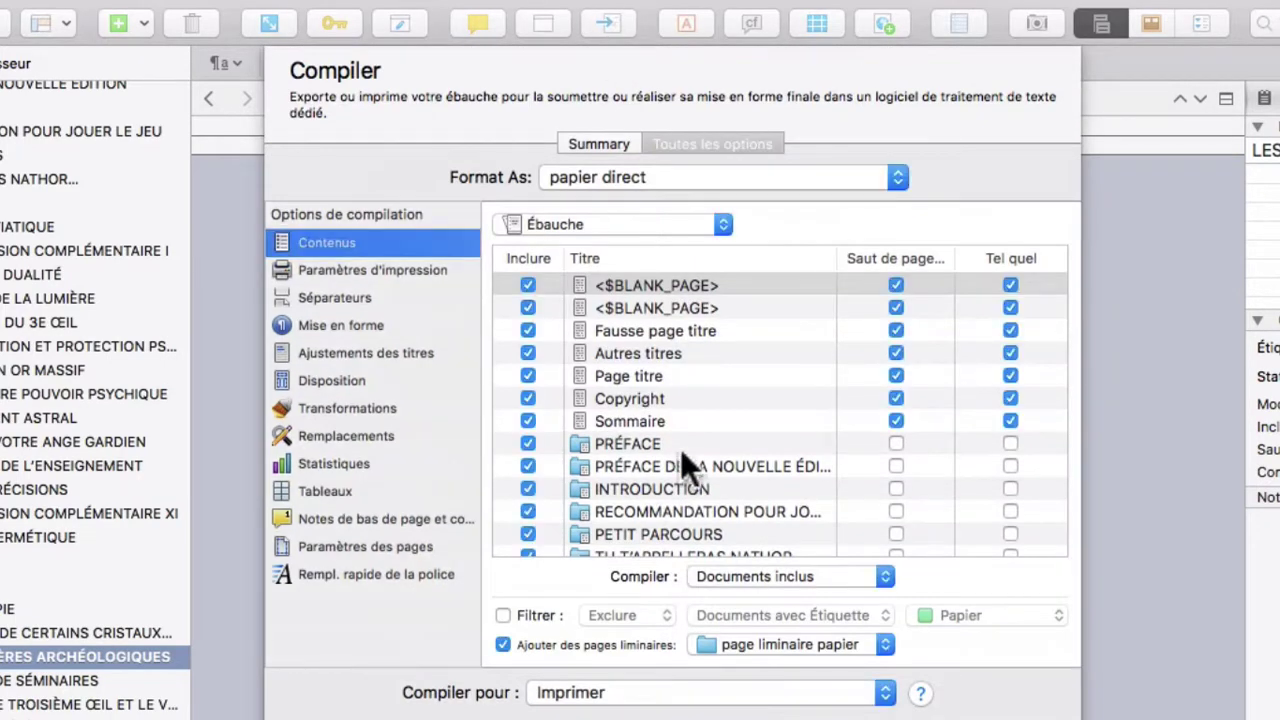
key(Escape)
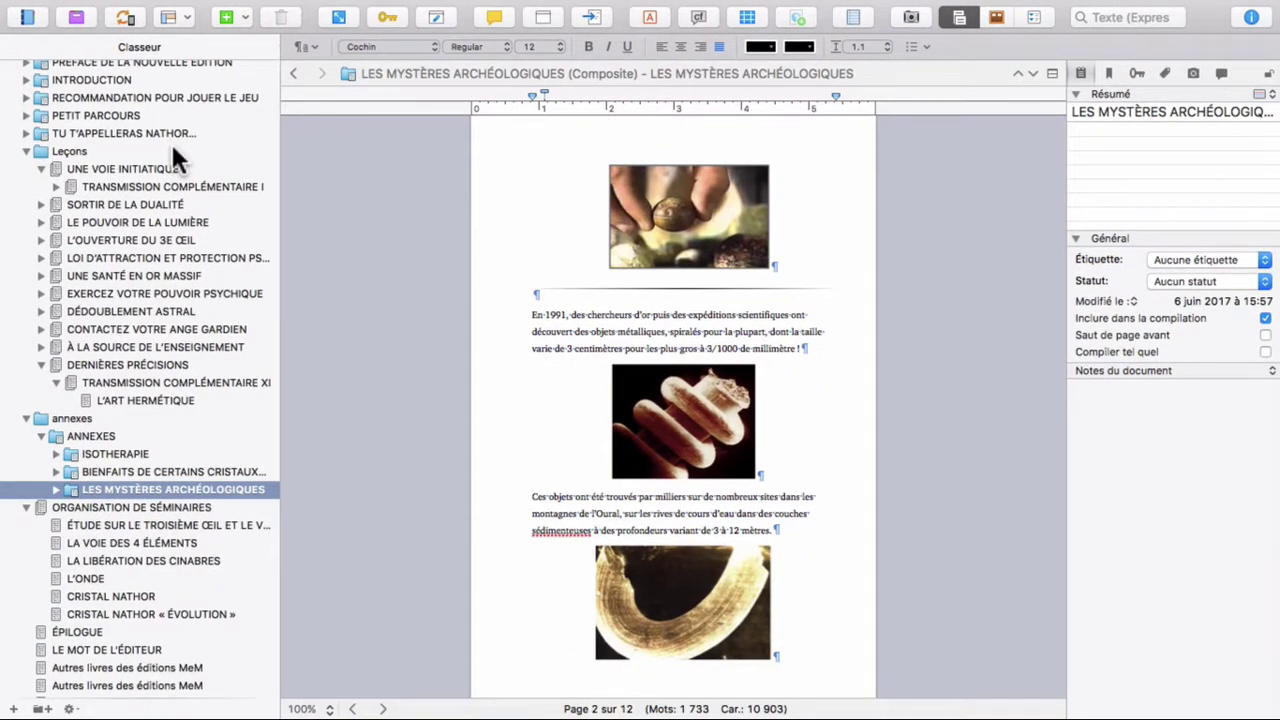
scroll(707, 353, up, 10)
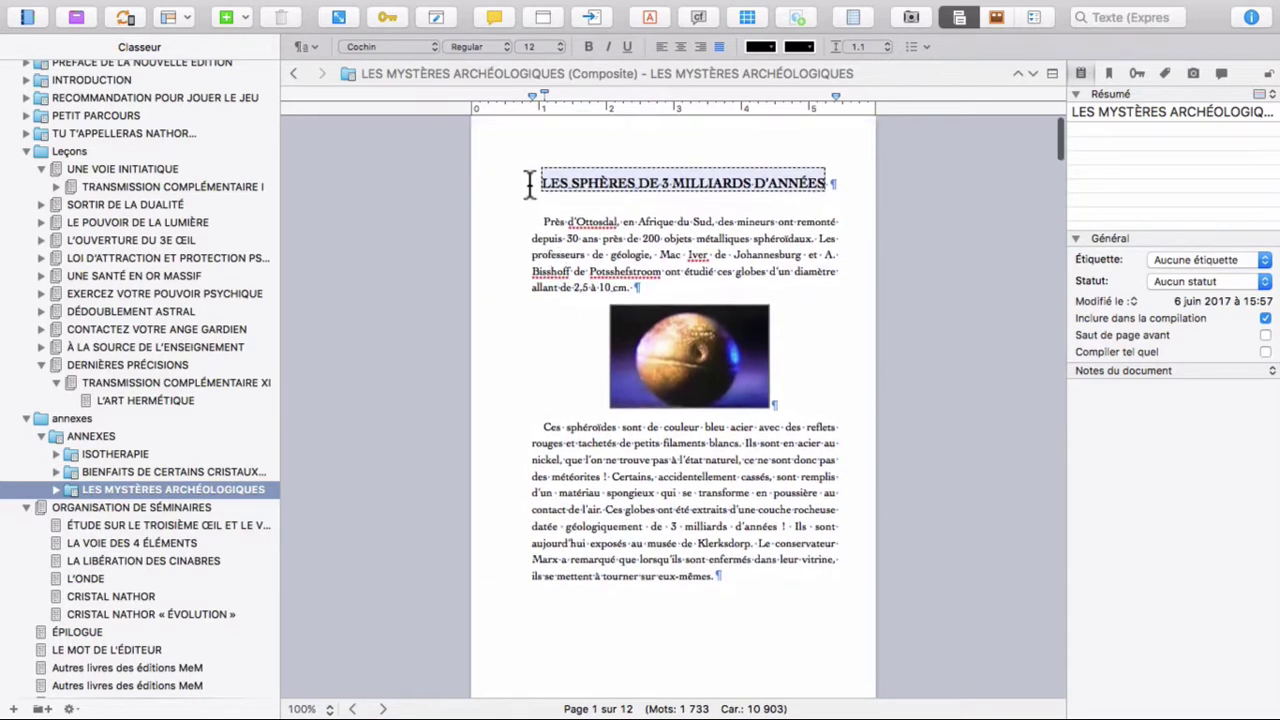
click(532, 176)
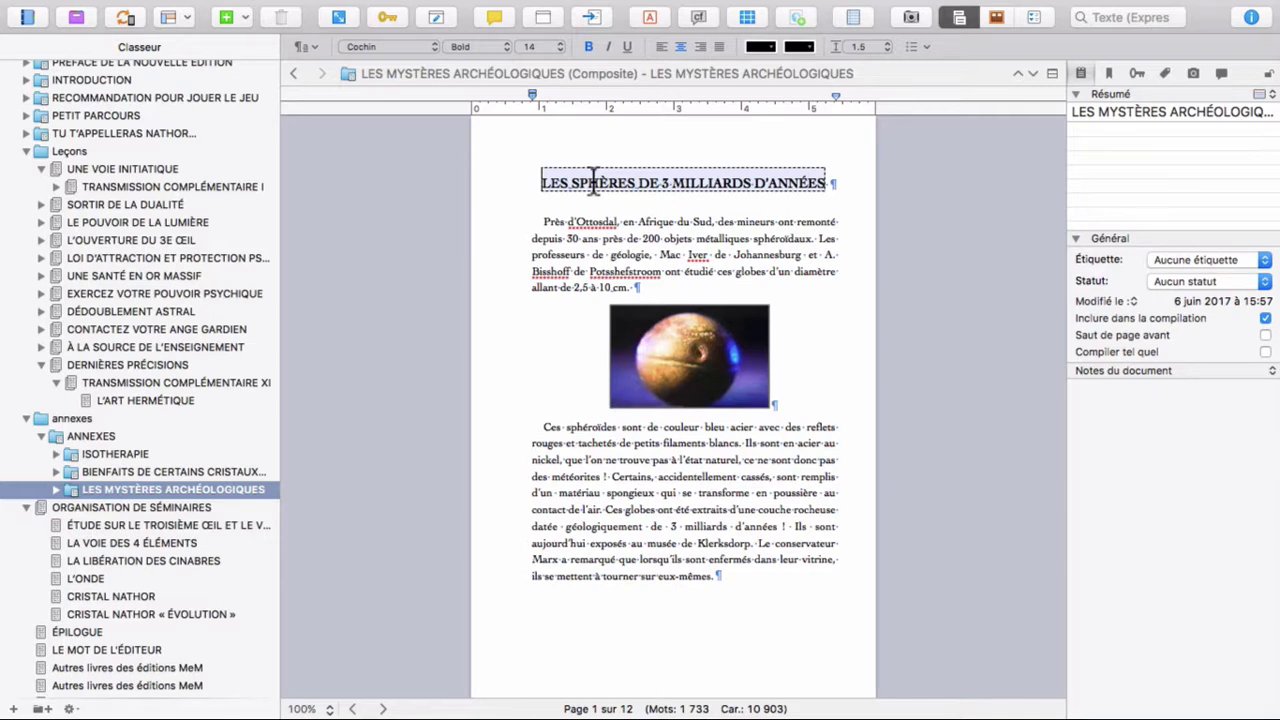
- Switch to the Windows version of Scrivener and choose the preserve formatting command in LES MYSTÈRES ARCHÉOLOGIQUES
key(ctrl+Left)
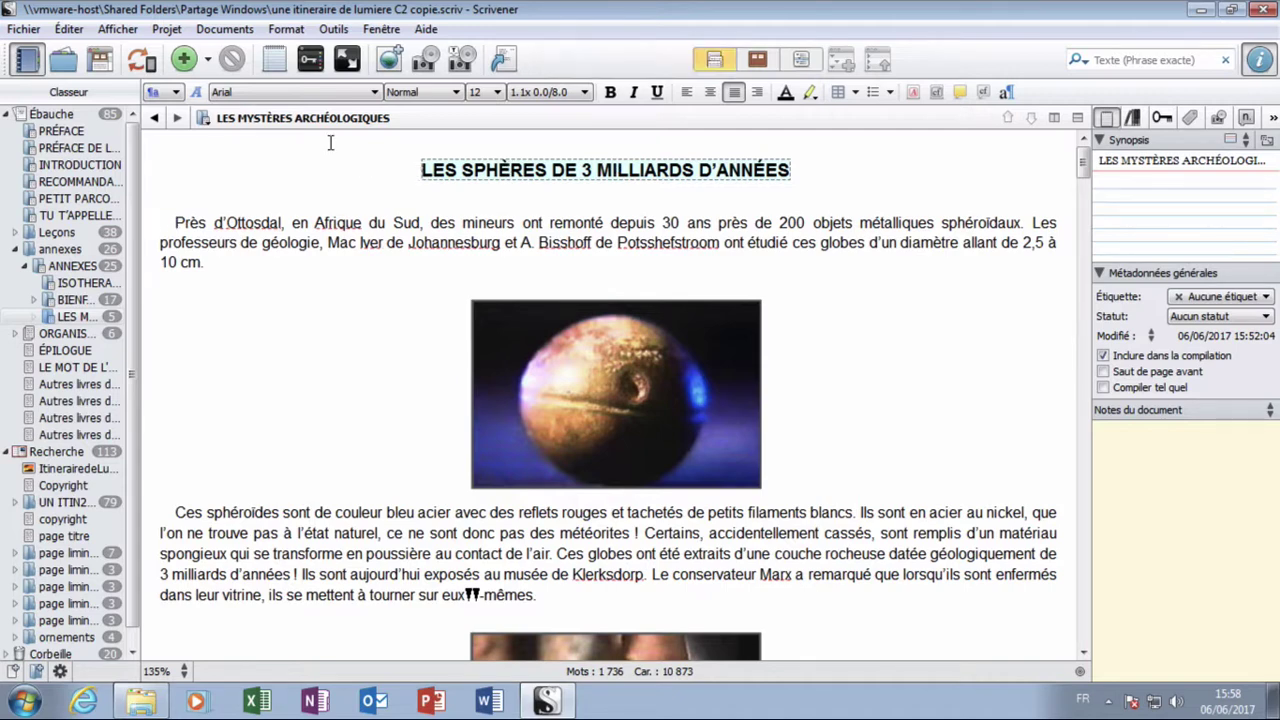
click(290, 31)
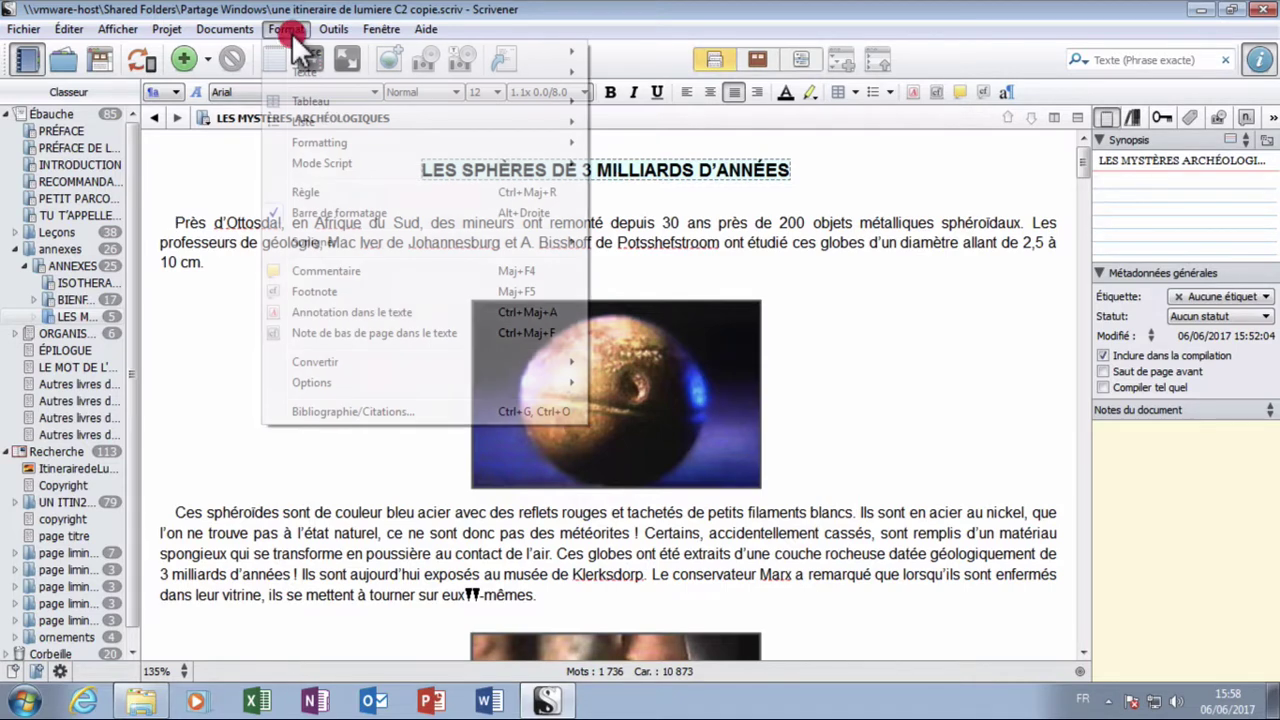
mouse_move(327, 140)
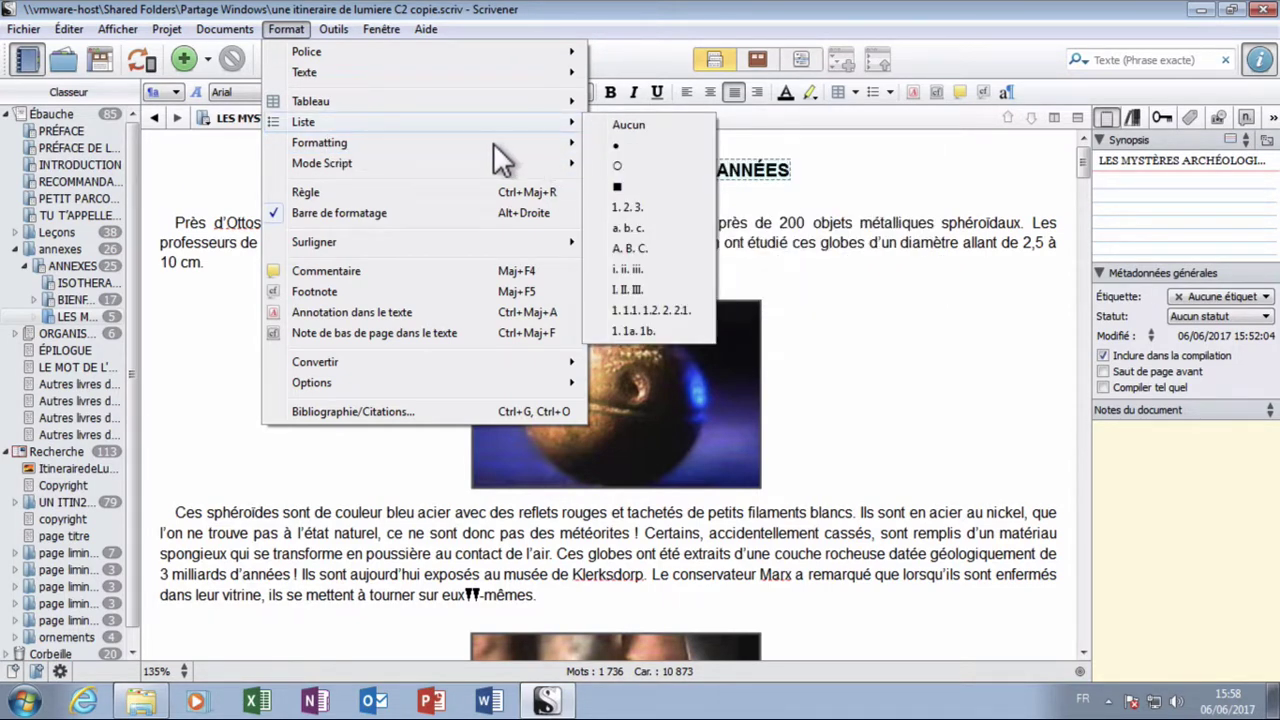
mouse_move(492, 142)
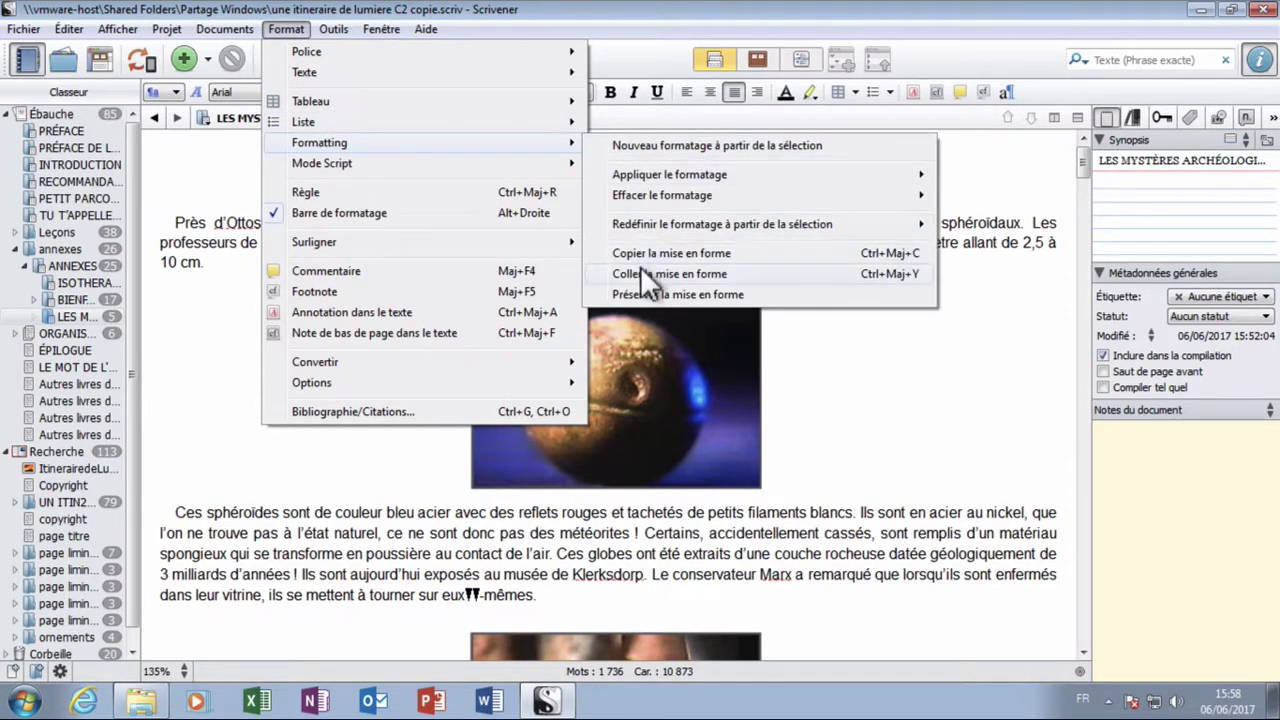
click(642, 293)
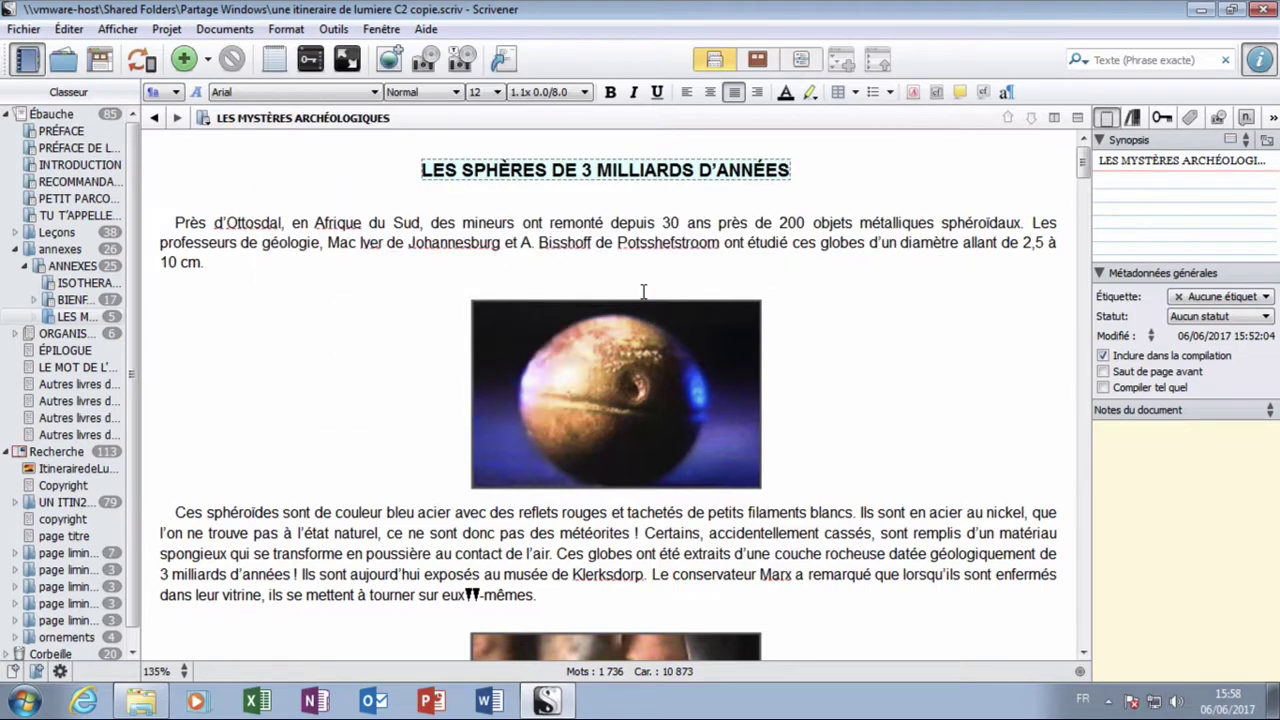